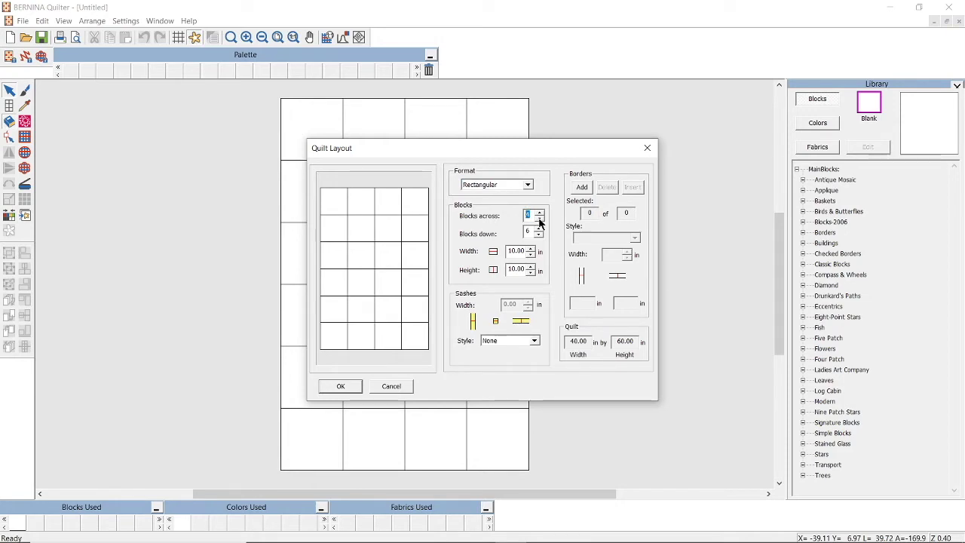
Set the quilt layout to 9 blocks across and 9 down, with each block 5.5 in wide and 5.5 in high.
text(9)
double_click(527, 231)
text(9)
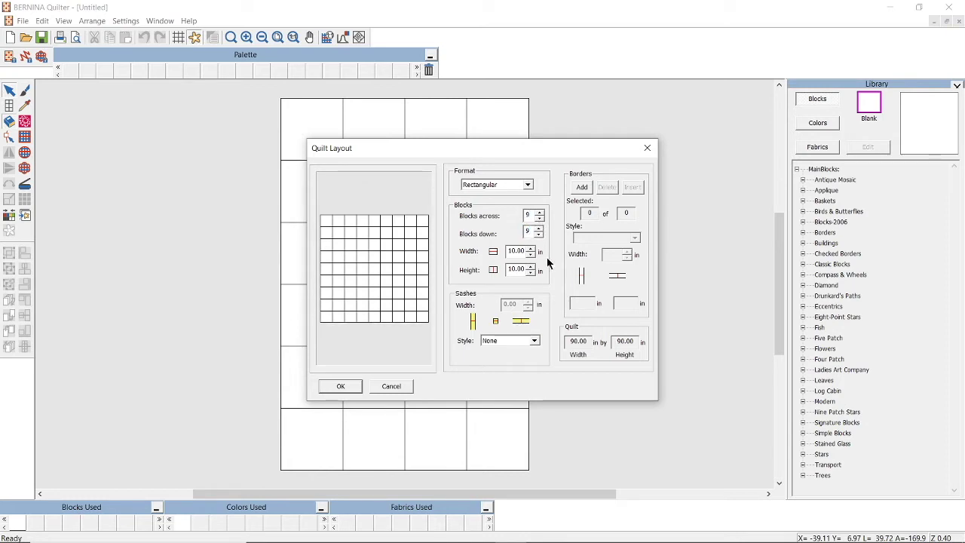
double_click(520, 250)
text(5.5)
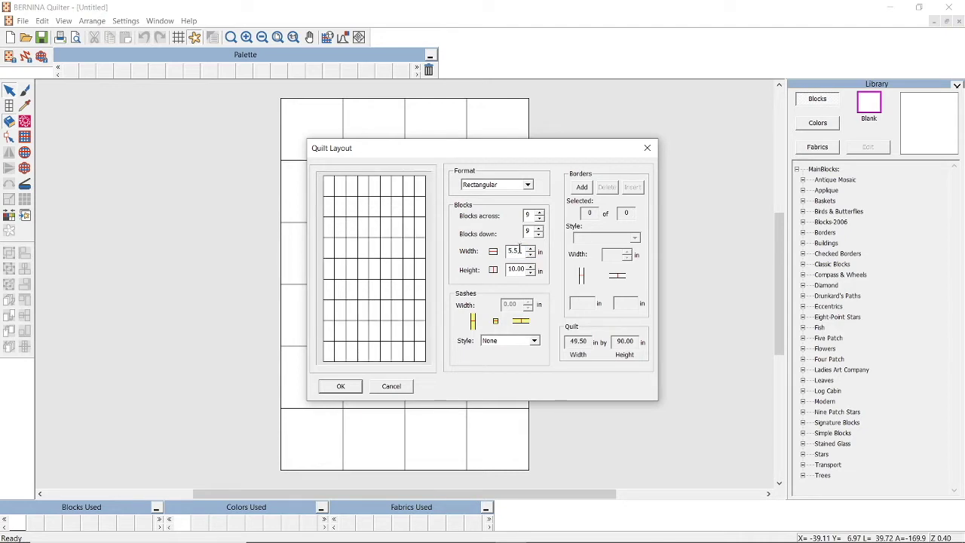
double_click(519, 269)
text(5.5)
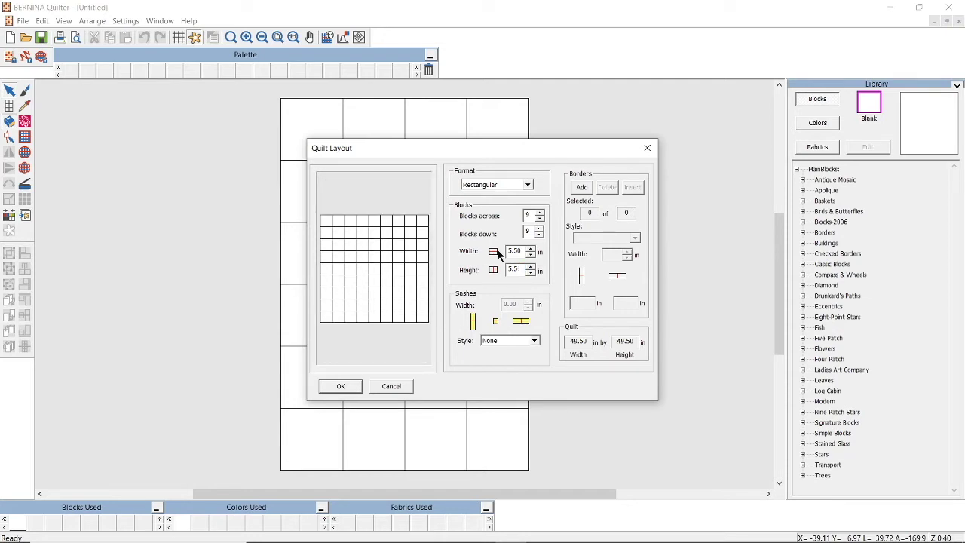
click(354, 386)
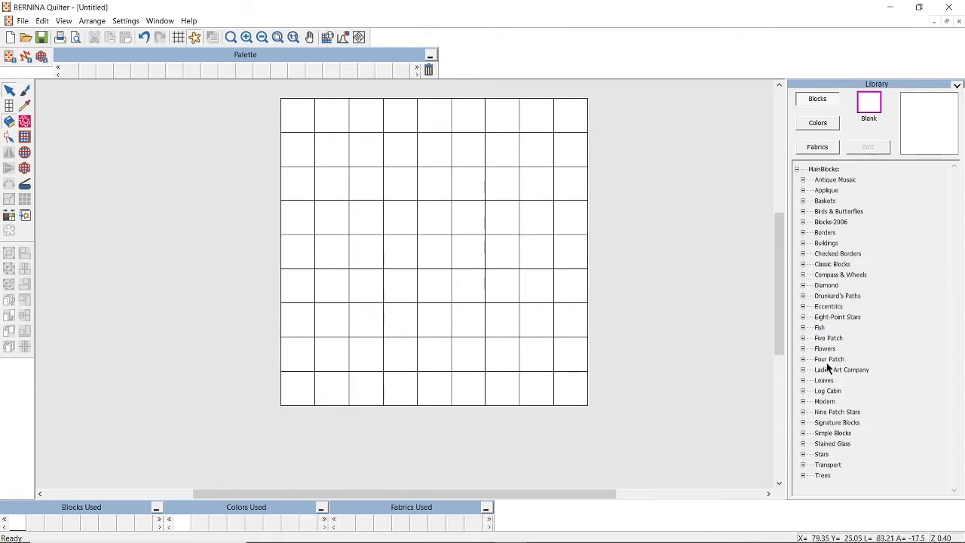
click(803, 264)
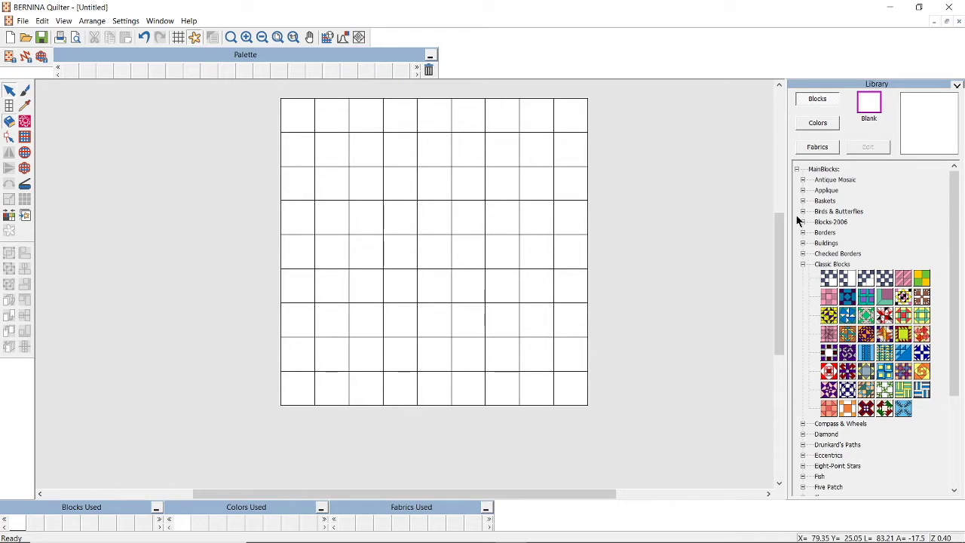
click(797, 170)
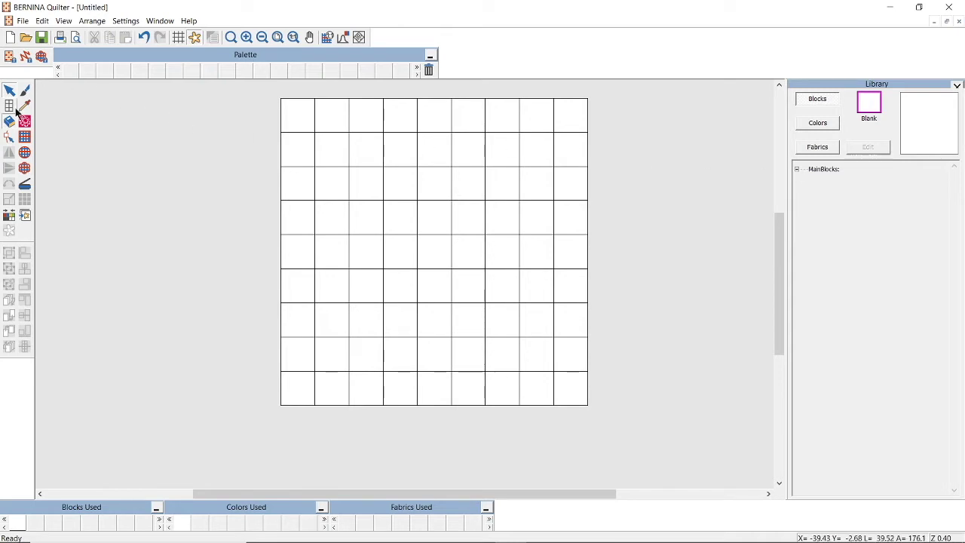
Create a new library in the block manager, named with a dollar sign followed by the owner's first name.
click(22, 20)
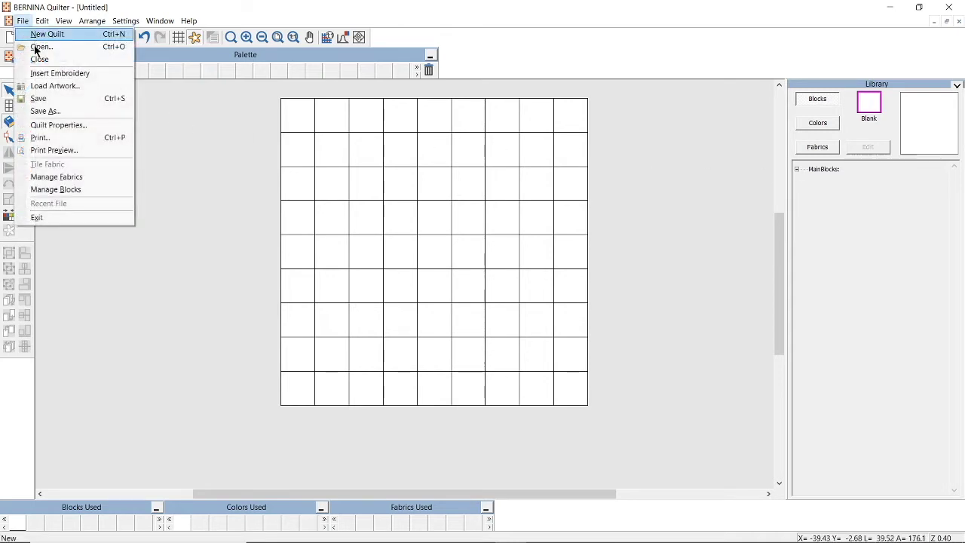
click(65, 189)
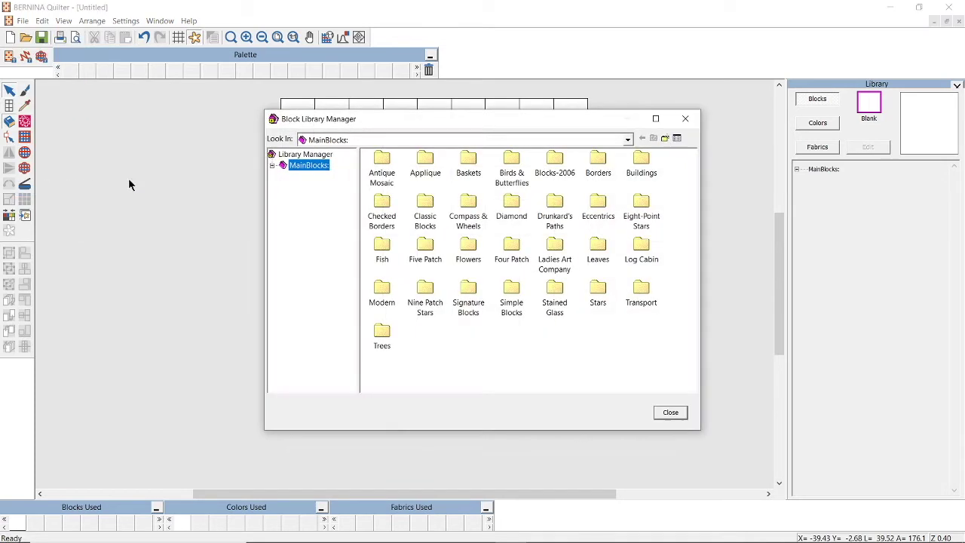
right_click(326, 186)
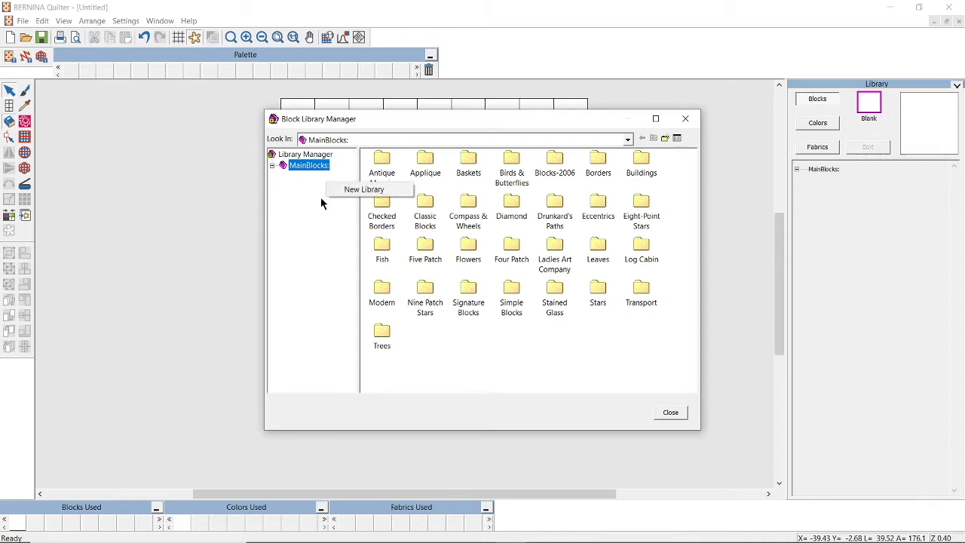
click(349, 191)
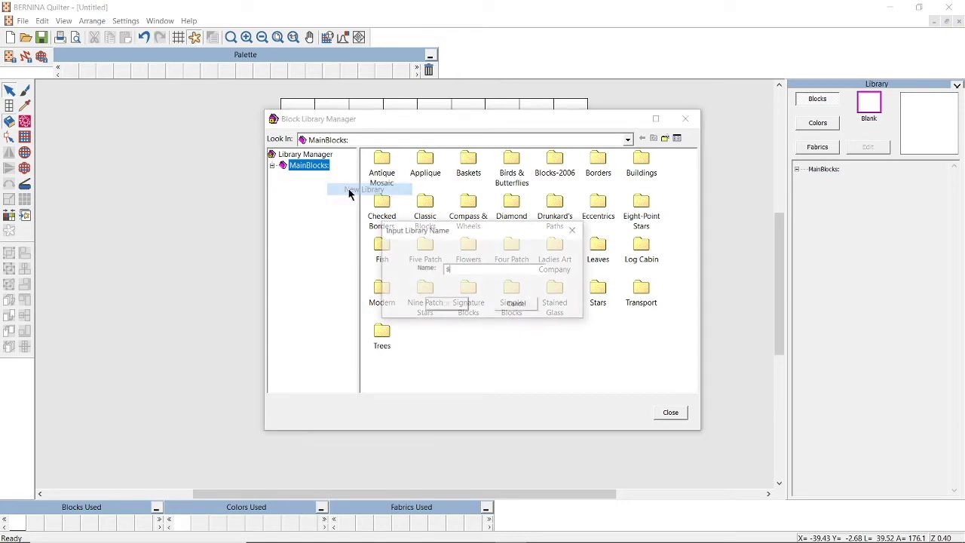
text(SR)
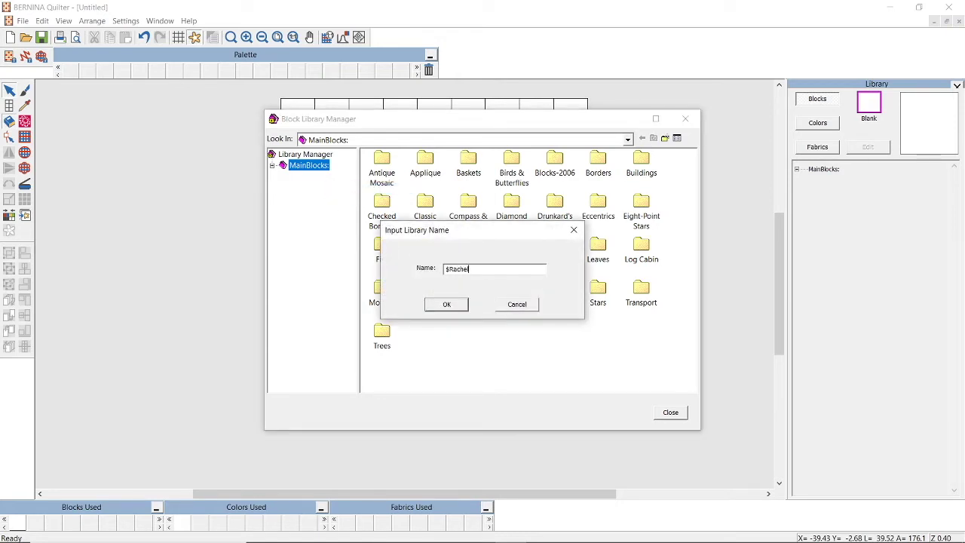
click(451, 306)
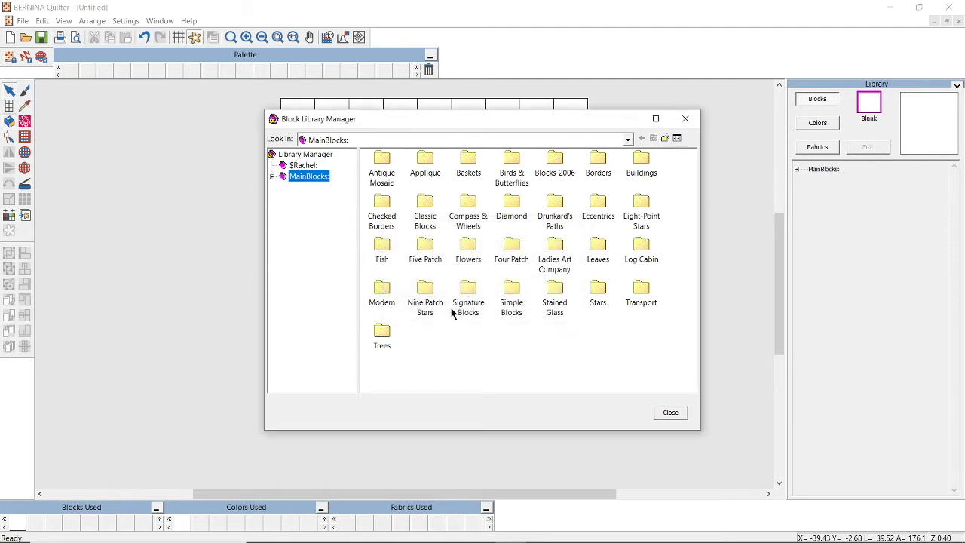
Add a category named Quilter's Building Blocks to the new personal block library.
click(303, 165)
right_click(449, 194)
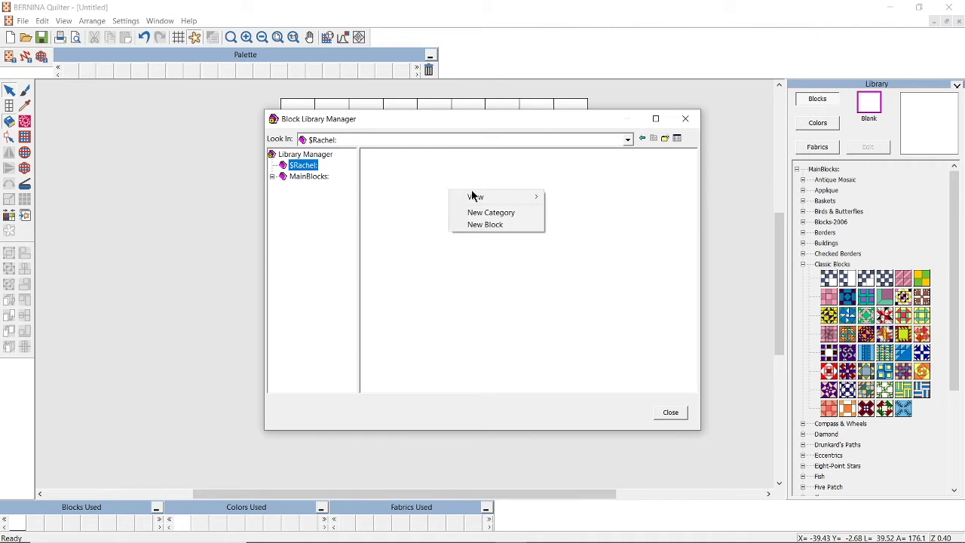
click(516, 214)
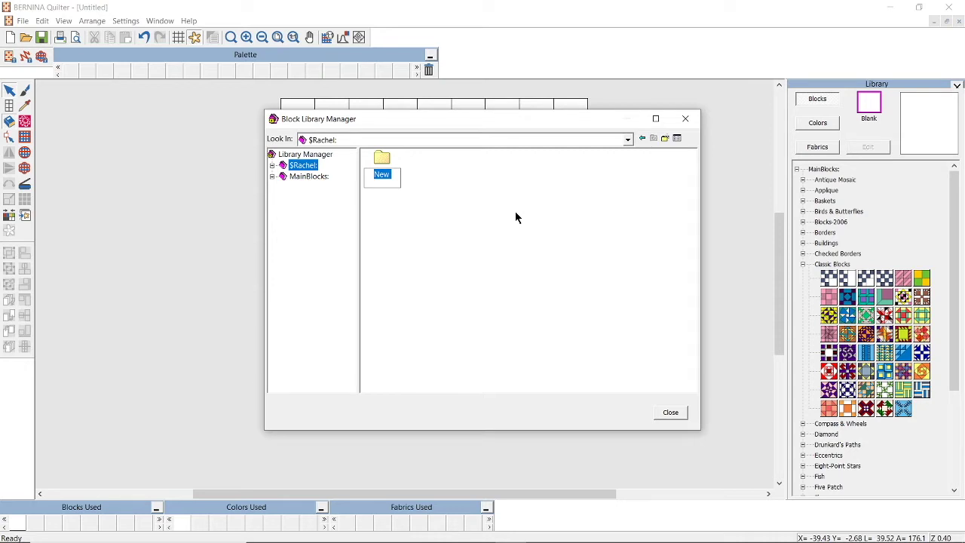
text(Quilter's Bu)
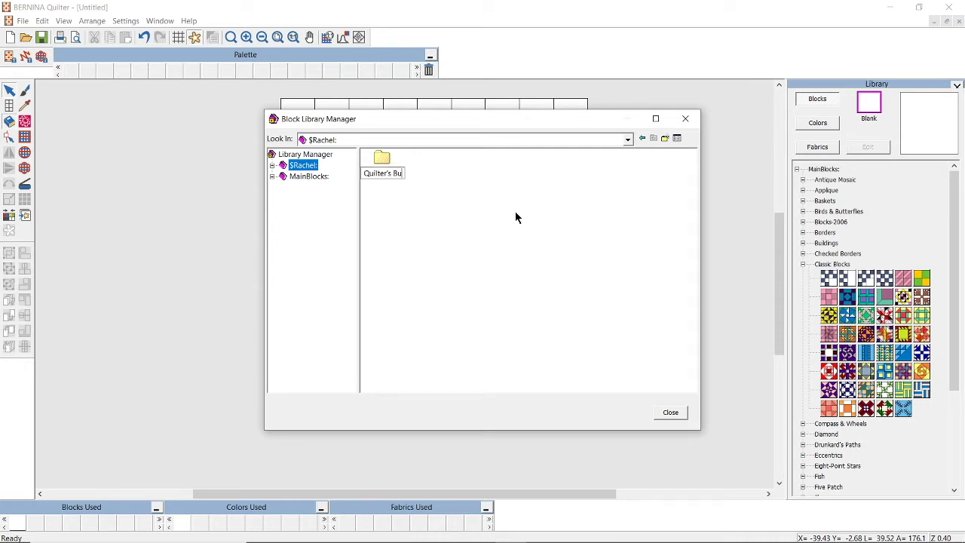
text(ilding Blocks)
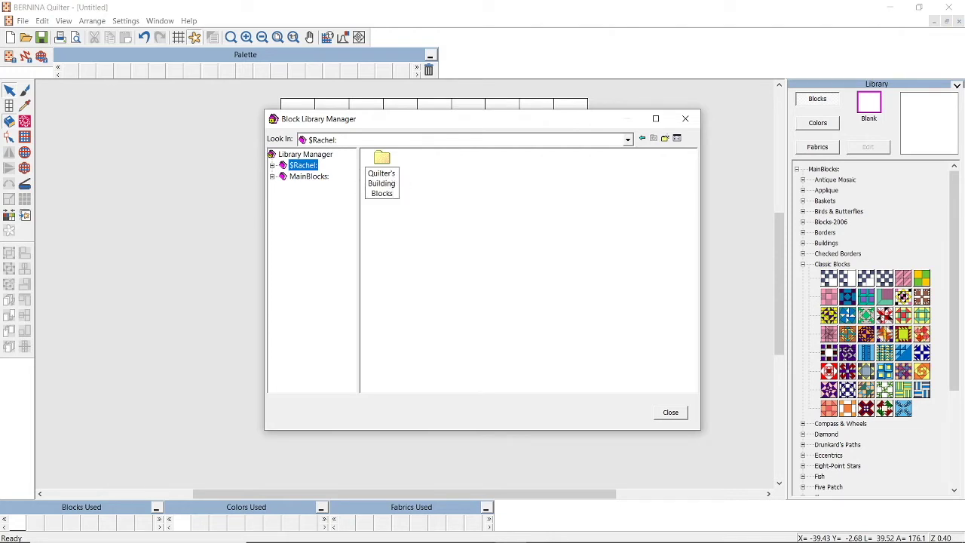
key(Return)
click(515, 212)
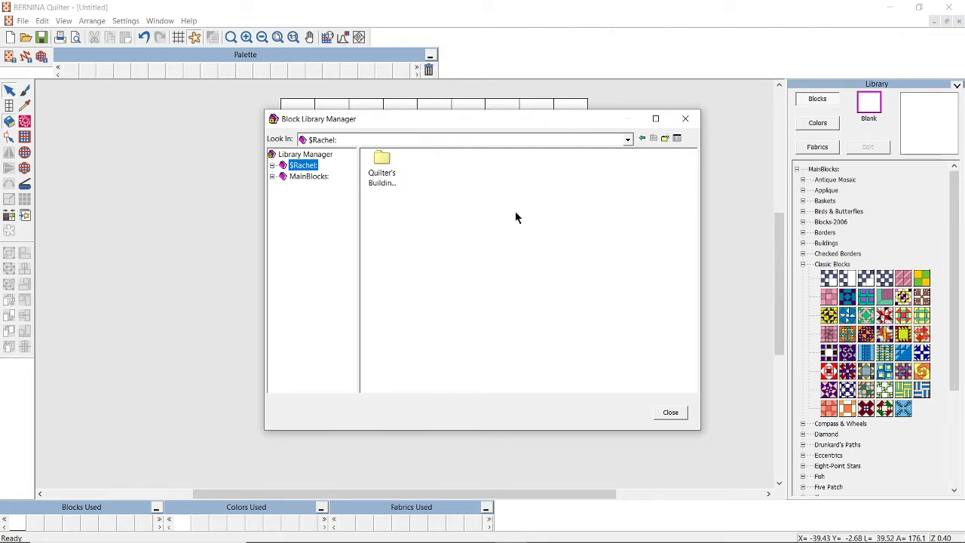
Create a new block named HST inside the Quilter's Building Blocks category.
double_click(383, 170)
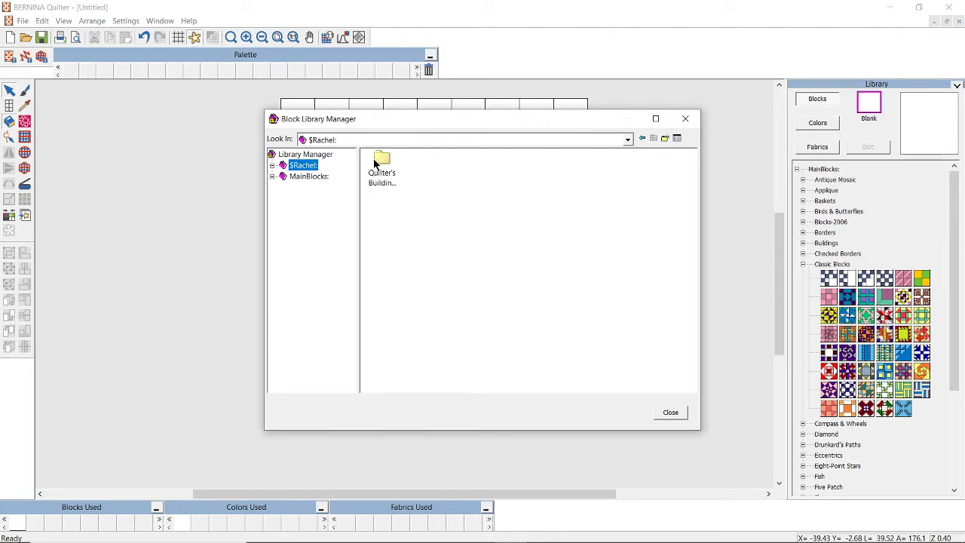
right_click(430, 168)
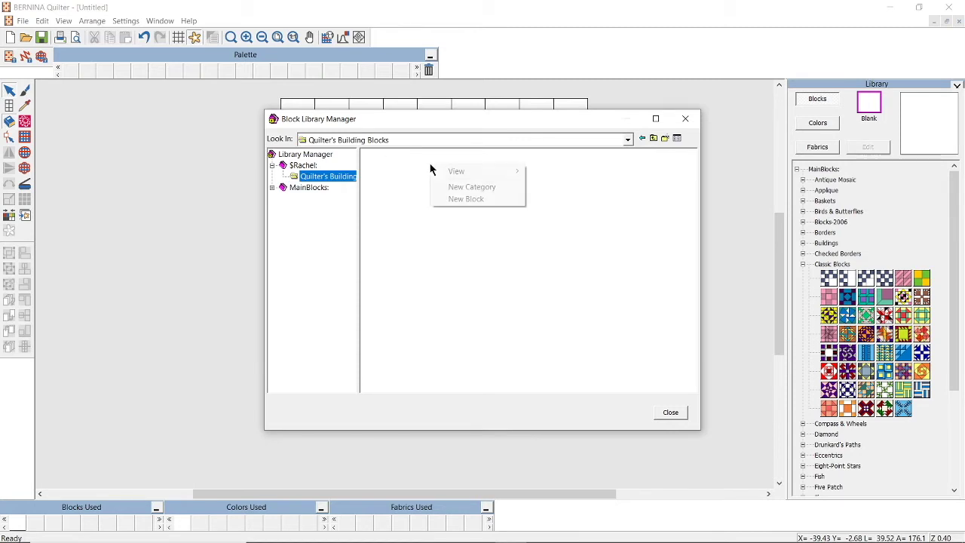
click(478, 198)
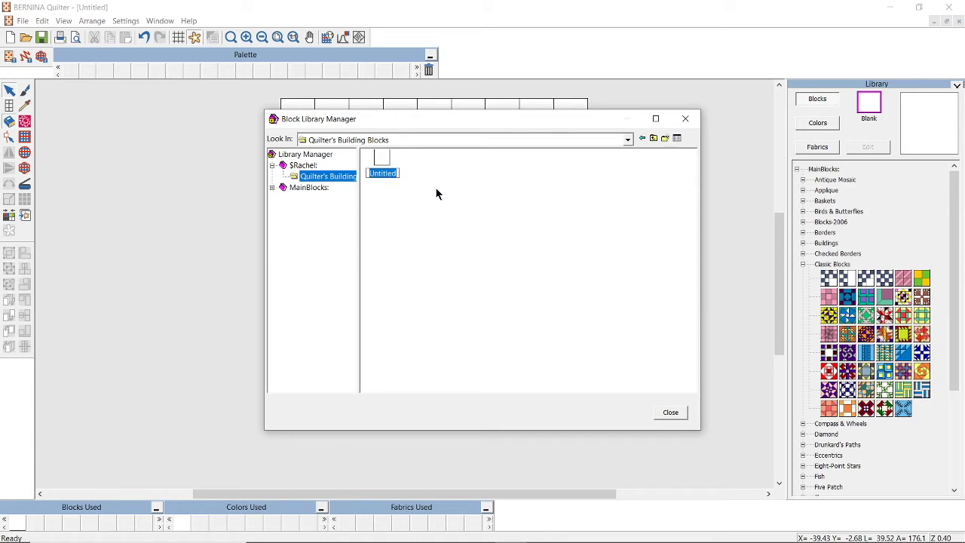
text(HST)
key(Return)
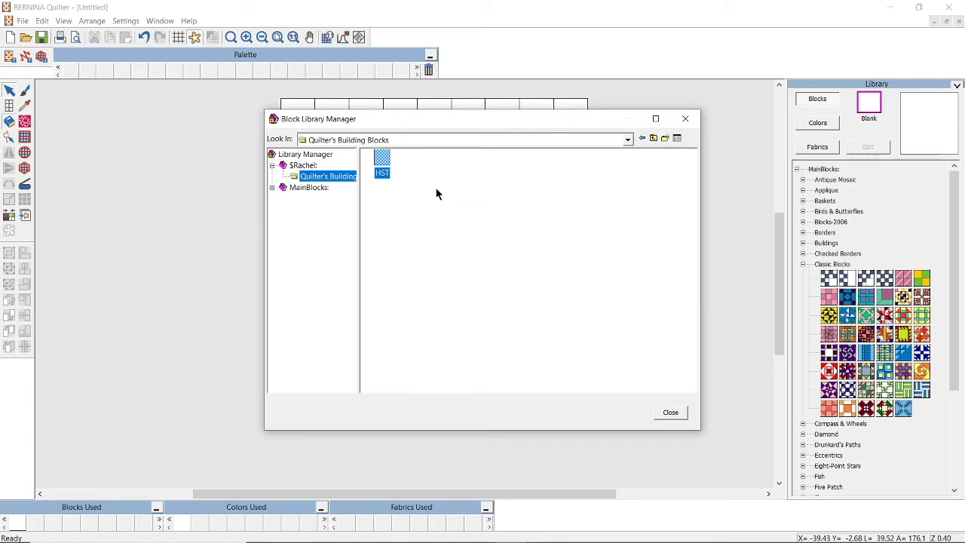
Open the HST block for editing and draw a diagonal line from its lower-left corner to its upper-right corner.
double_click(380, 158)
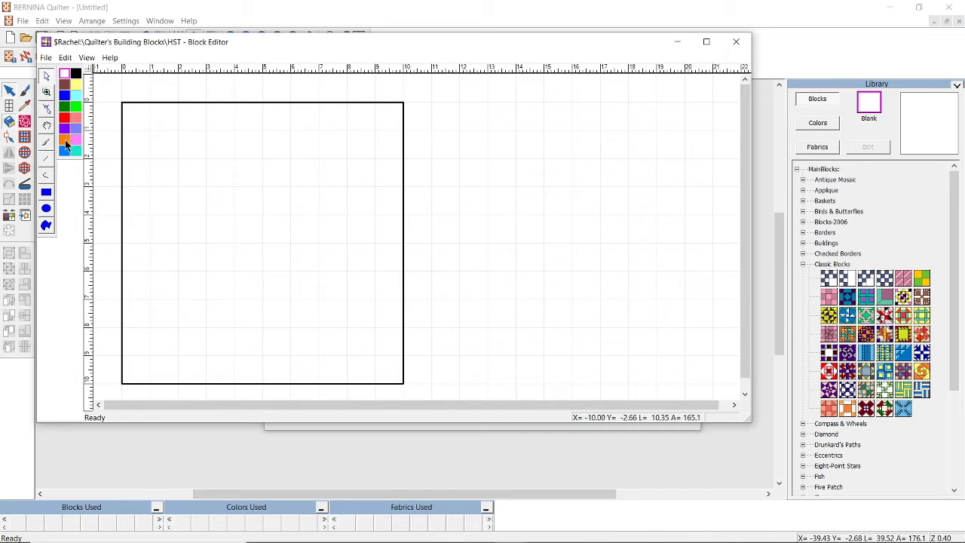
click(47, 158)
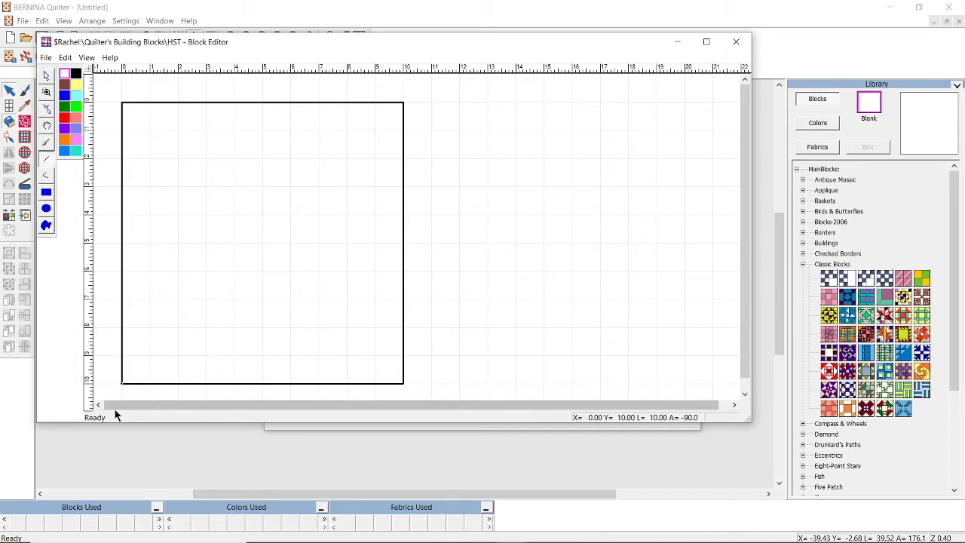
drag(123, 384, 403, 107)
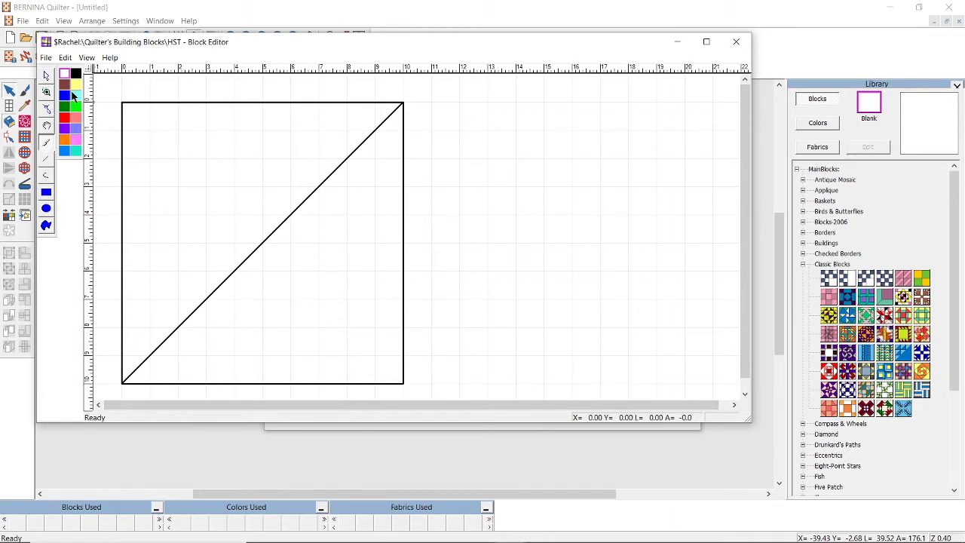
Fill the HST block's upper-left triangle with blue and its lower-right triangle with orange.
click(76, 95)
click(212, 126)
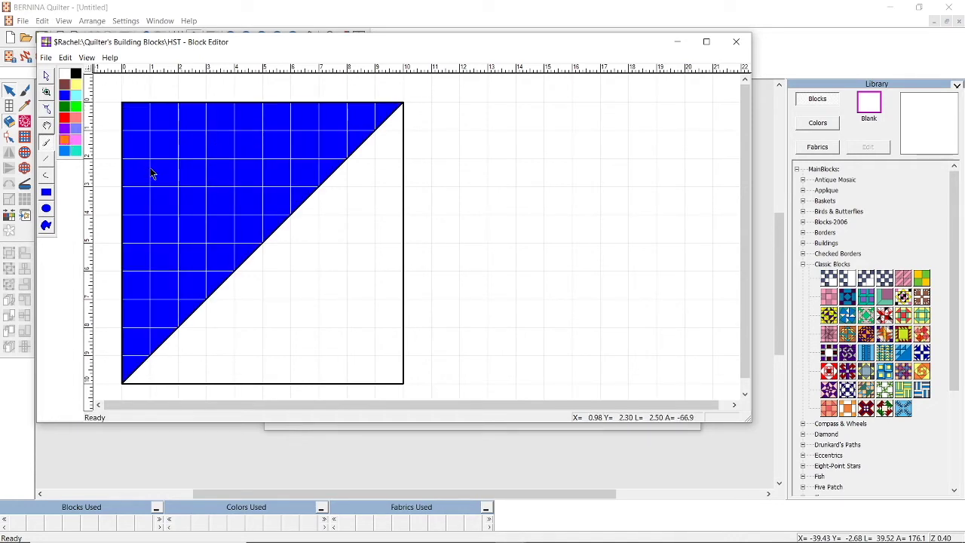
click(358, 209)
Save the HST block and exit the block editor.
click(46, 57)
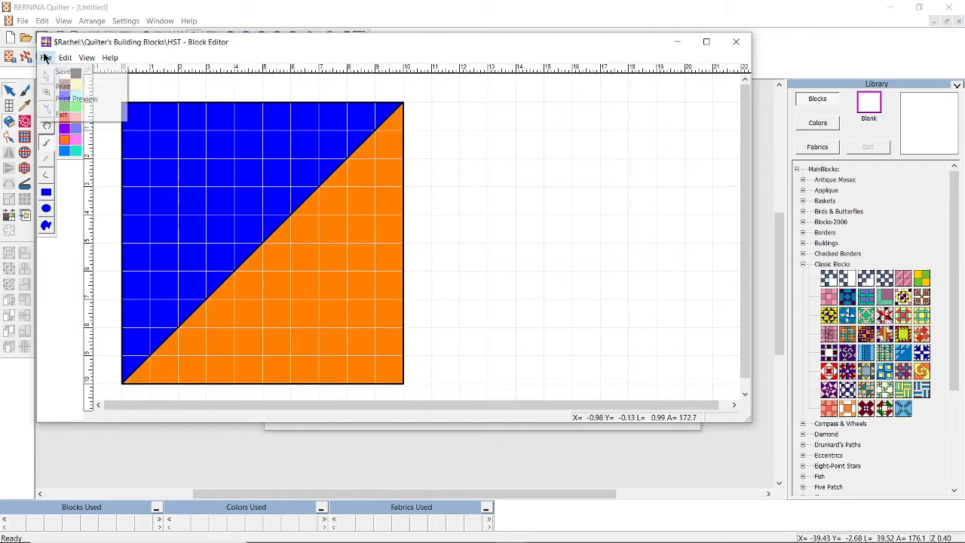
click(59, 71)
click(46, 57)
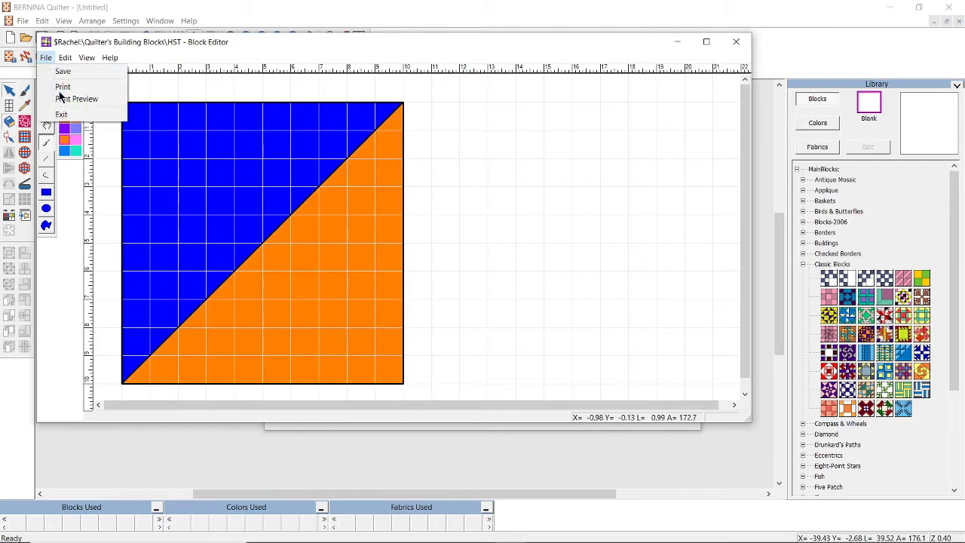
click(61, 114)
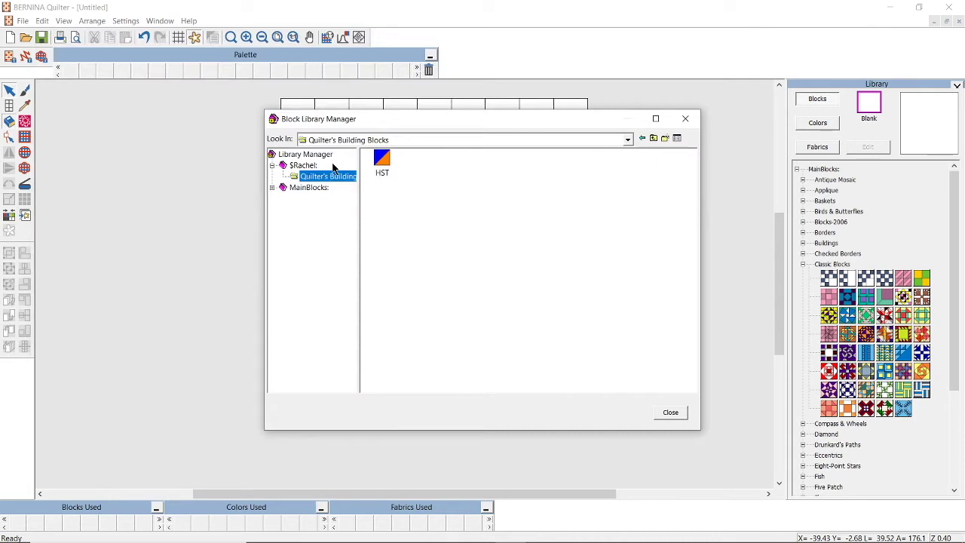
Create another new block named Flying Goose in the Quilter's Building Blocks category.
right_click(437, 178)
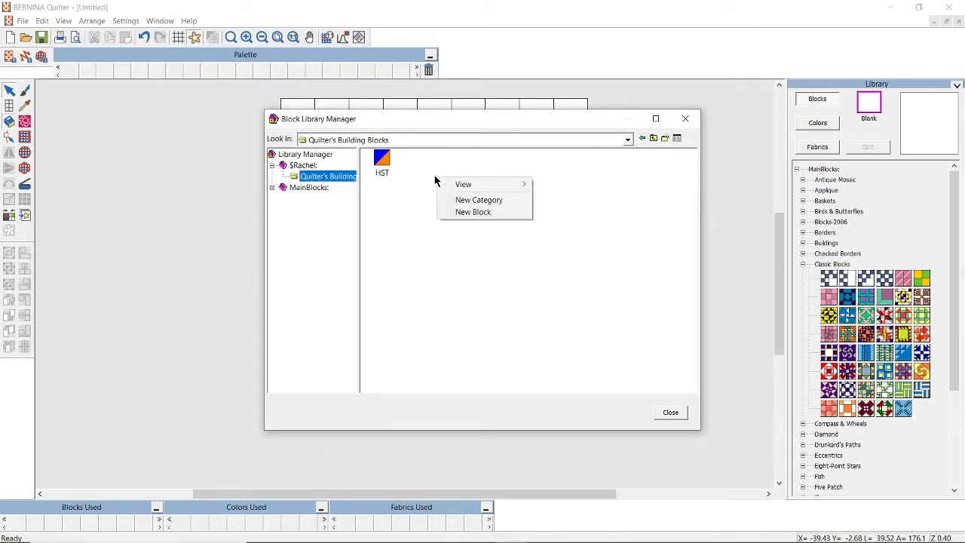
click(475, 213)
text(Flying Goose)
key(Return)
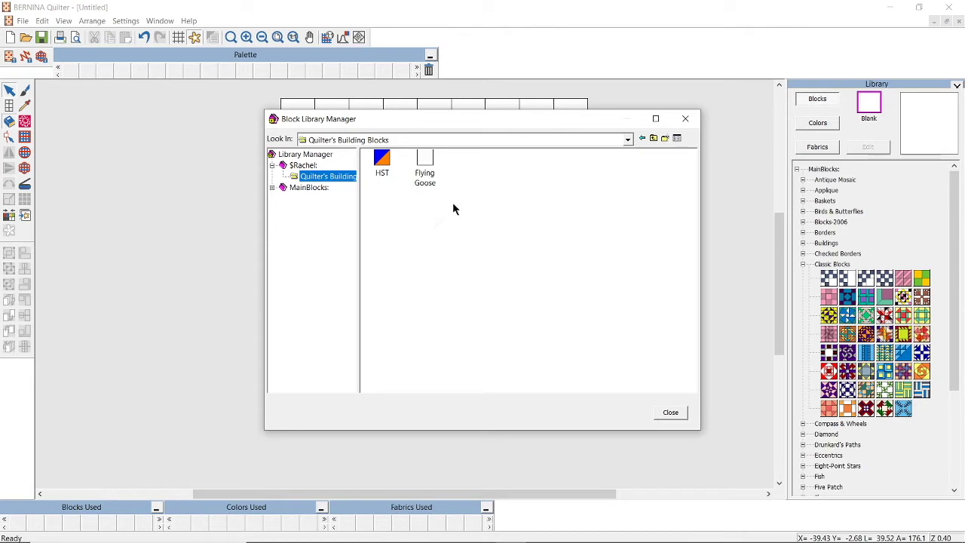
In the Flying Goose block, draw a horizontal line at mid-height and two diagonals from the upper corners to the block's centre.
double_click(425, 159)
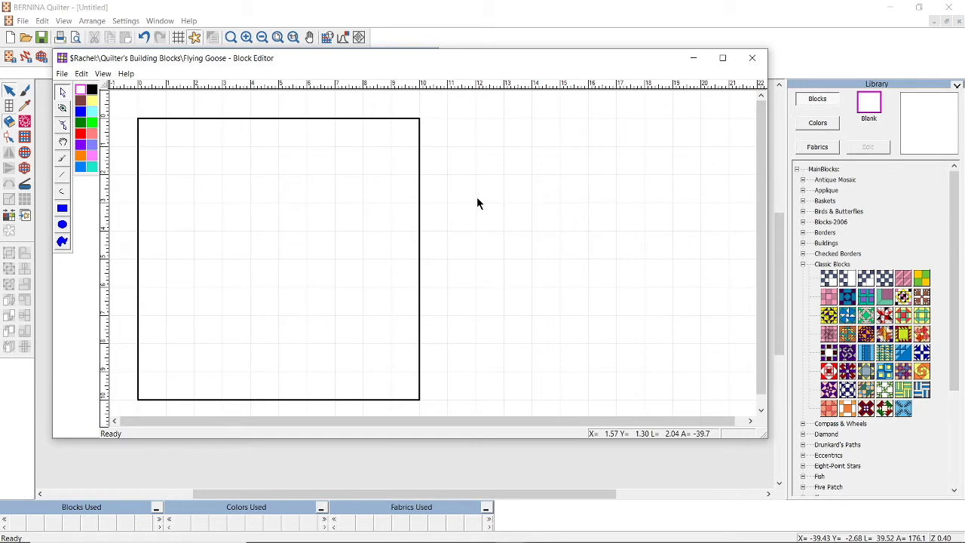
click(63, 175)
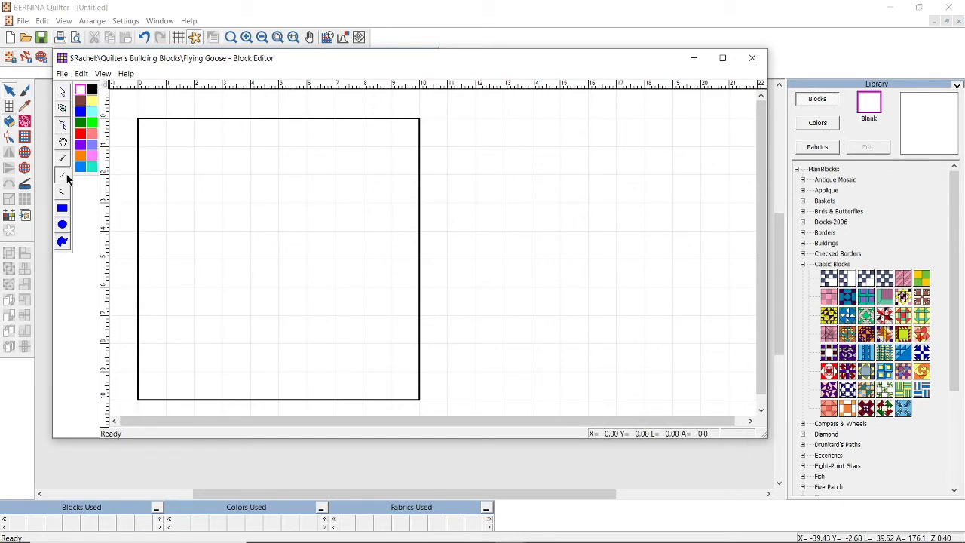
click(138, 258)
drag(139, 260, 423, 261)
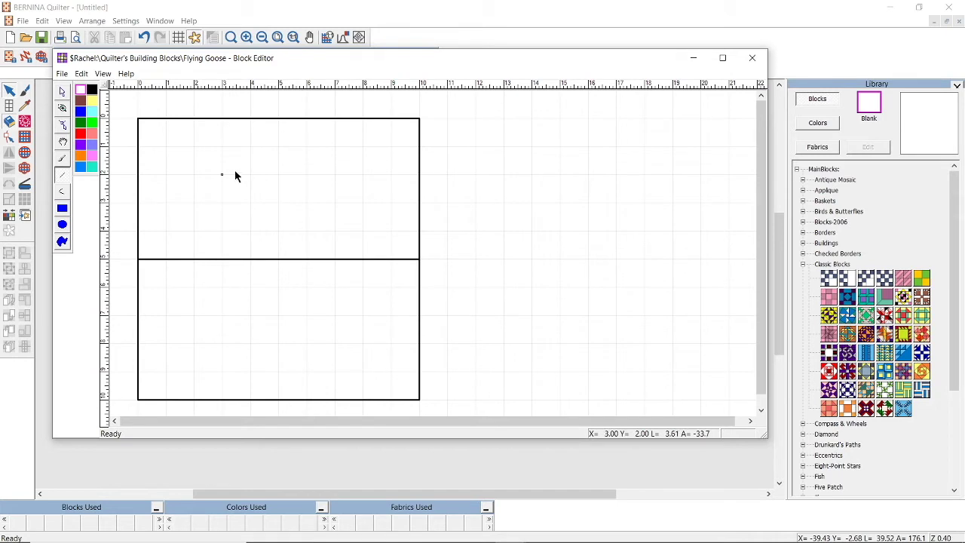
mouse_move(138, 119)
mouse_down()
mouse_move(280, 263)
mouse_move(429, 134)
mouse_move(419, 119)
mouse_up()
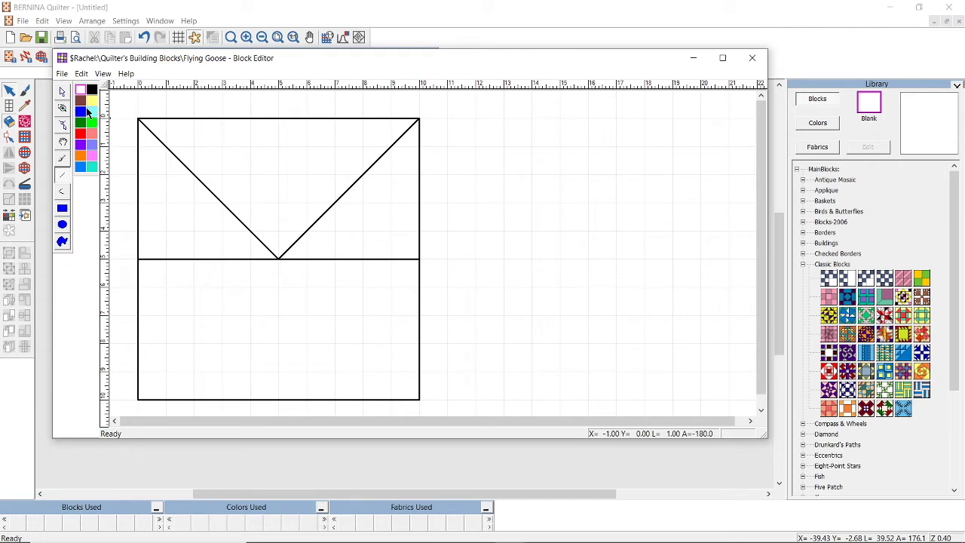
Fill the large downward-pointing triangle in the Flying Goose block's upper half with blue.
click(62, 158)
click(80, 111)
click(254, 158)
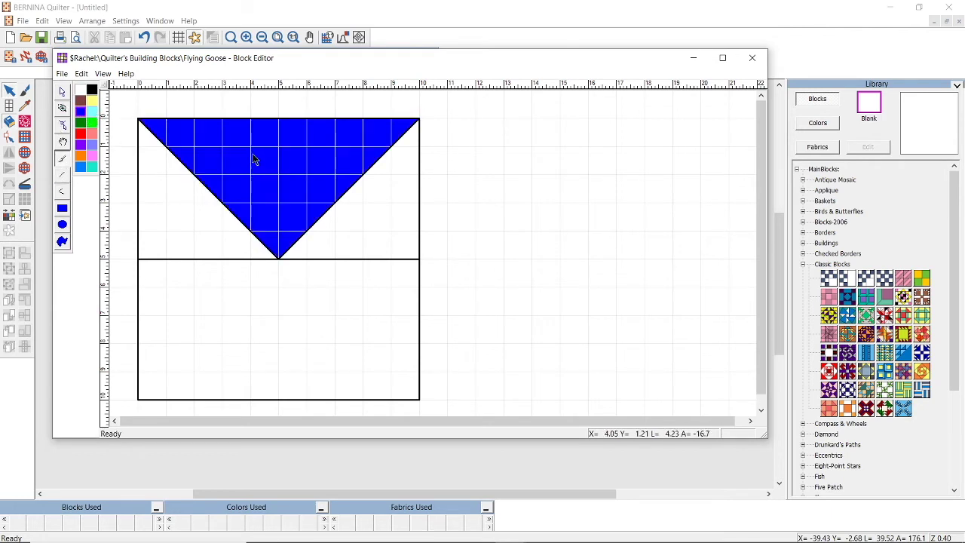
Fill the Flying Goose block's two side triangles with light cyan and its lower half with pale yellow.
click(92, 112)
click(166, 208)
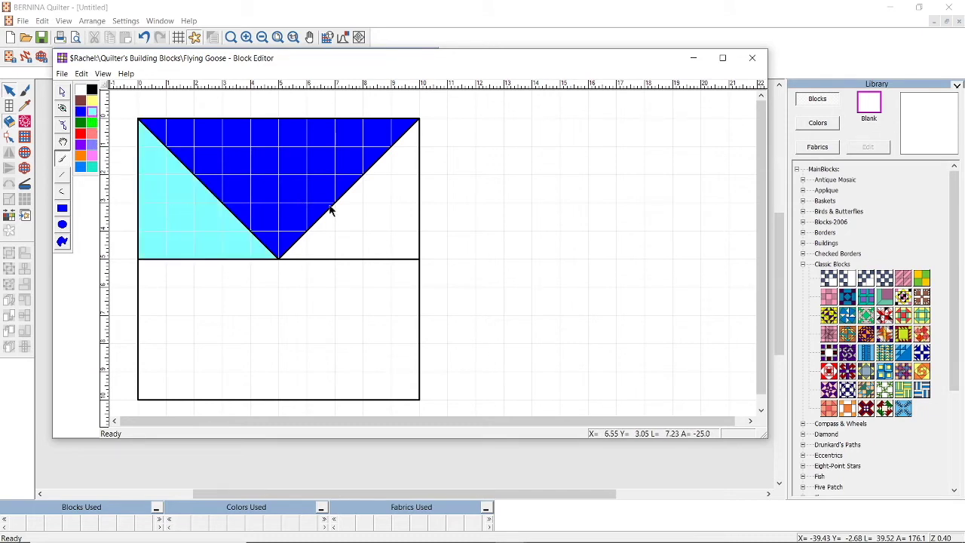
click(354, 209)
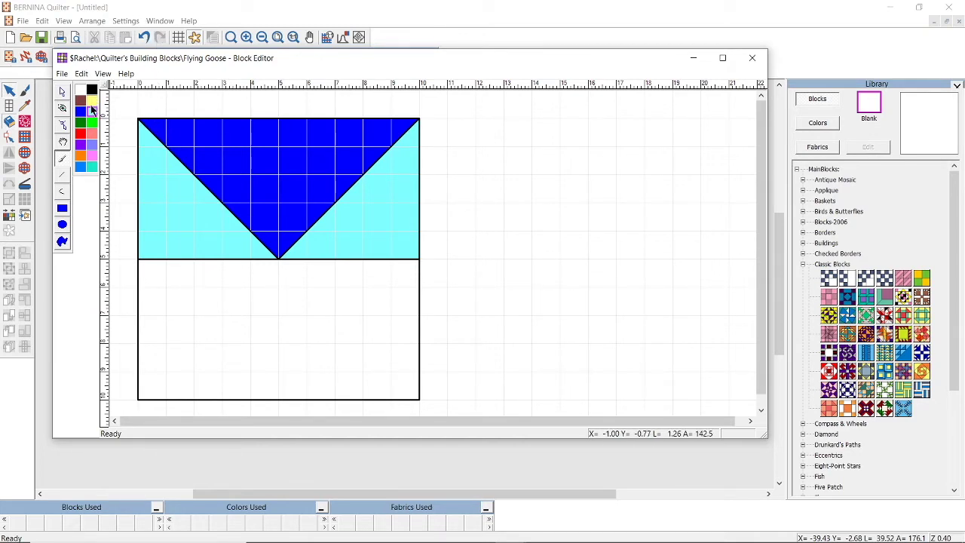
click(216, 323)
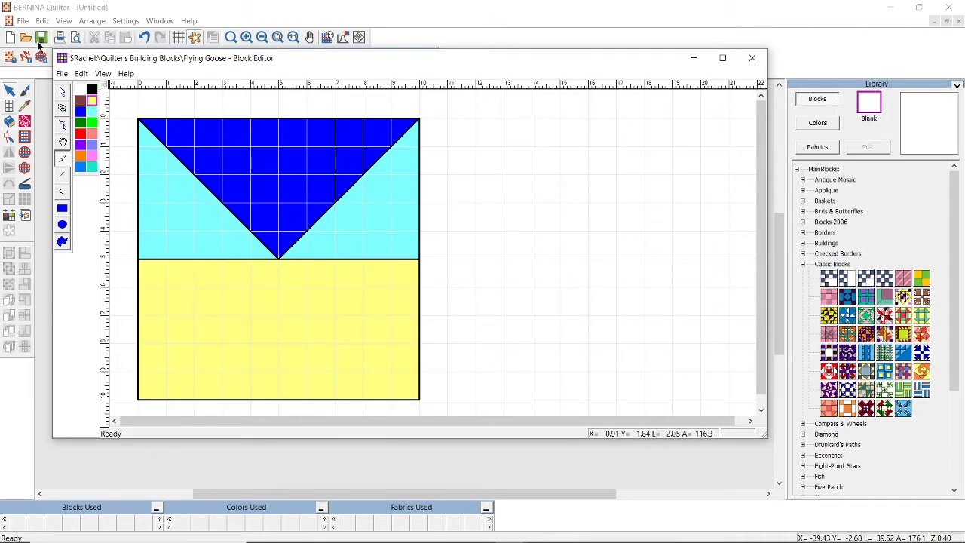
Save the Flying Goose block, exit the block editor and close the Block Library Manager.
click(82, 73)
click(81, 73)
click(61, 73)
click(75, 89)
click(61, 73)
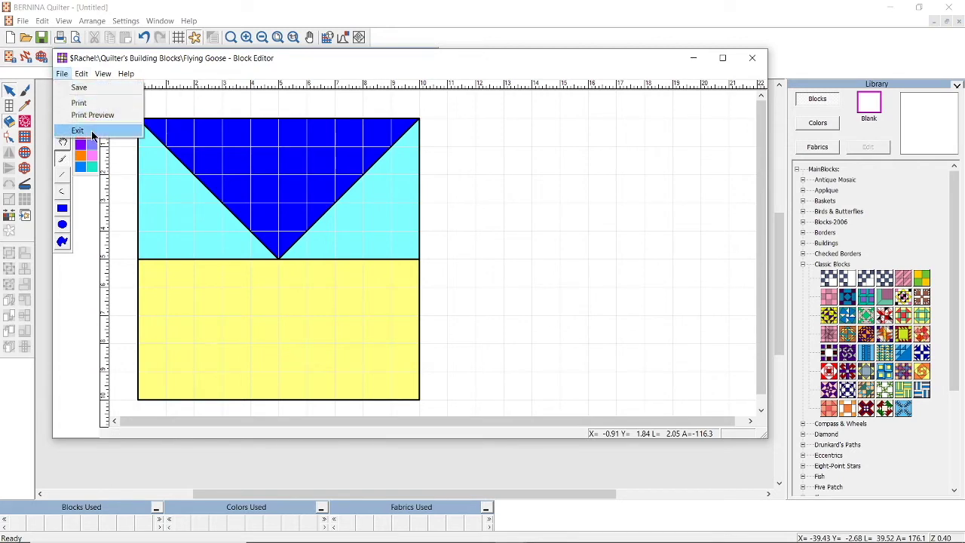
click(91, 130)
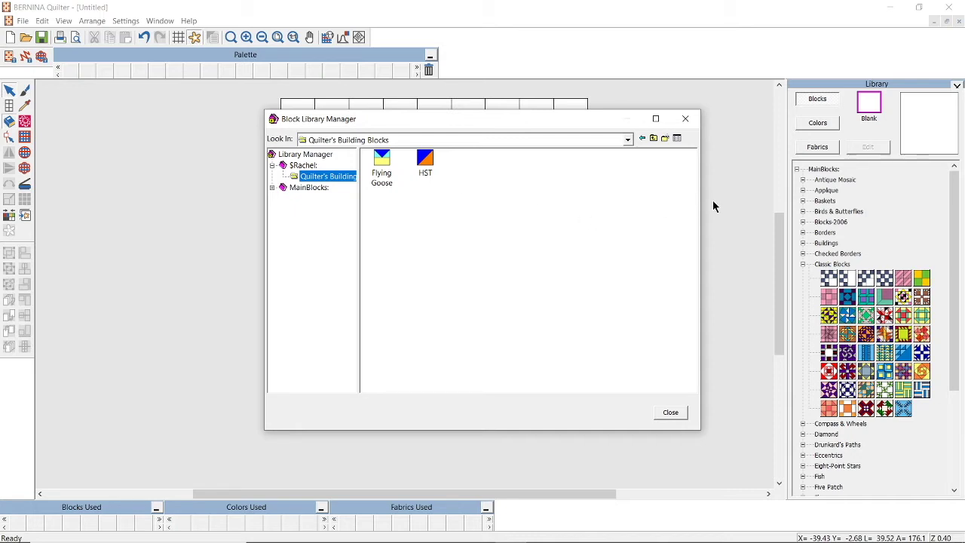
click(671, 413)
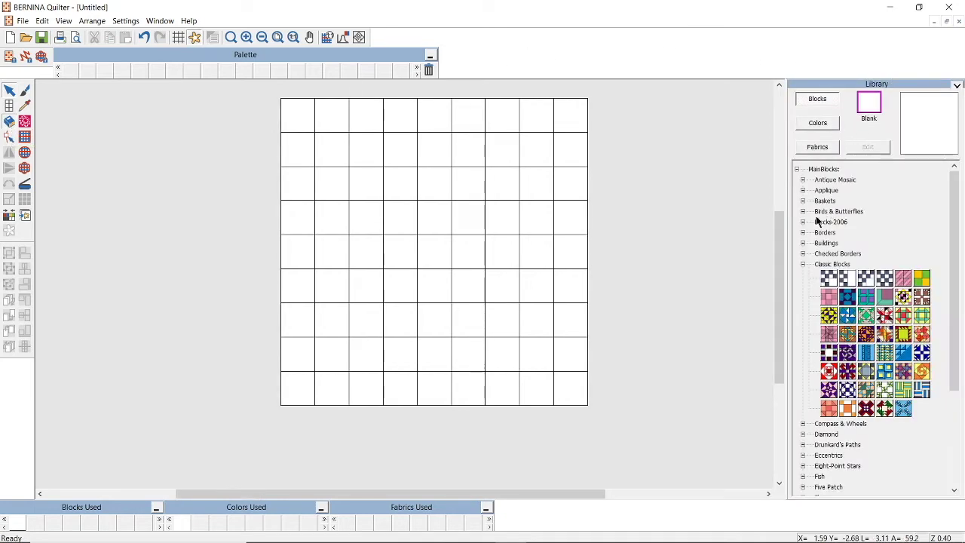
From the custom Quilter's Building Blocks category, place HST blocks in the four corner cells of the quilt's upper-left 3 by 3 area.
click(796, 171)
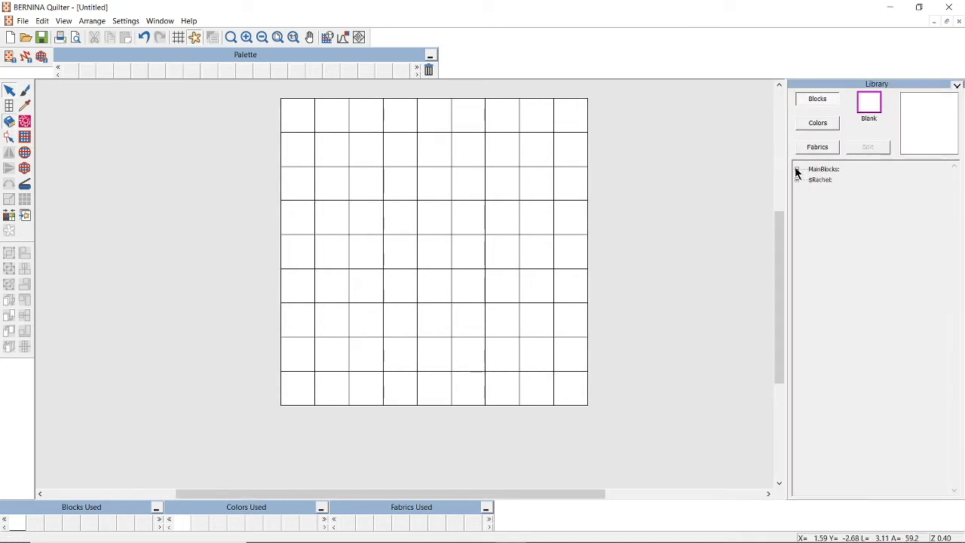
click(797, 180)
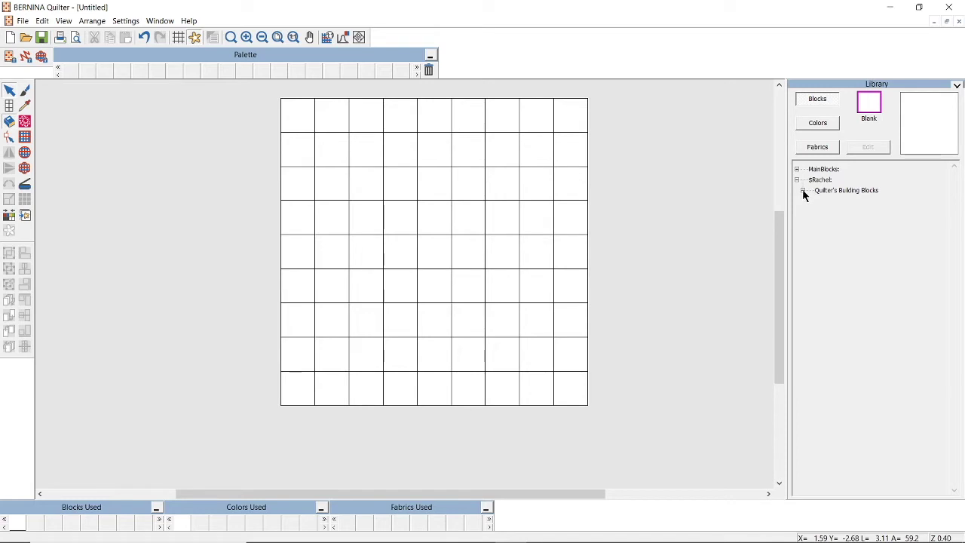
click(803, 190)
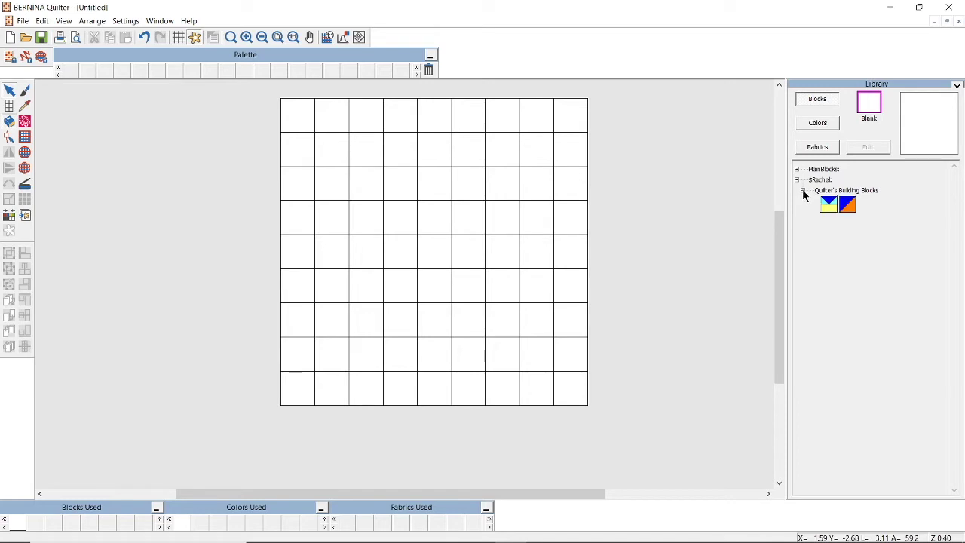
click(855, 199)
click(298, 113)
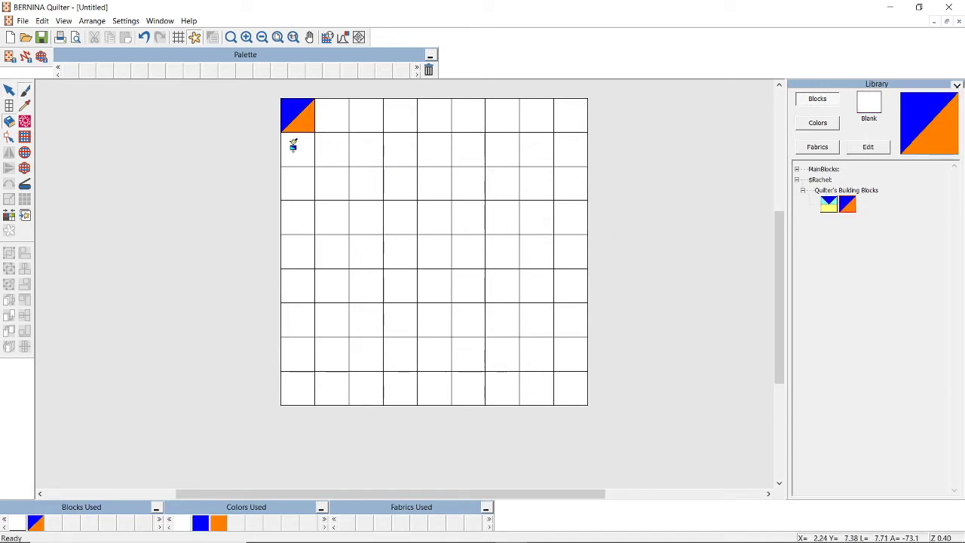
click(298, 183)
click(369, 175)
click(371, 121)
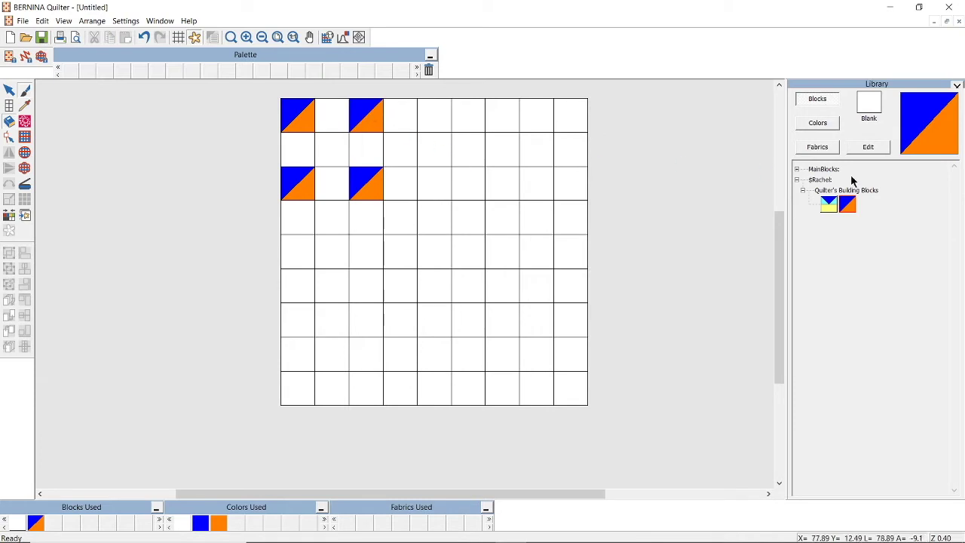
Place Flying Goose blocks in the four cells between the HST corners, leaving the centre cell blank.
click(832, 198)
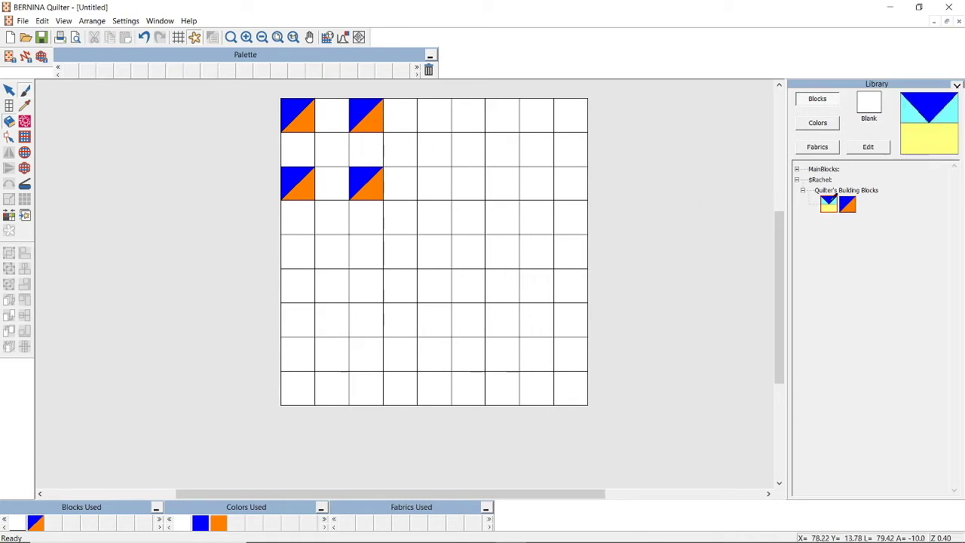
click(325, 111)
click(294, 154)
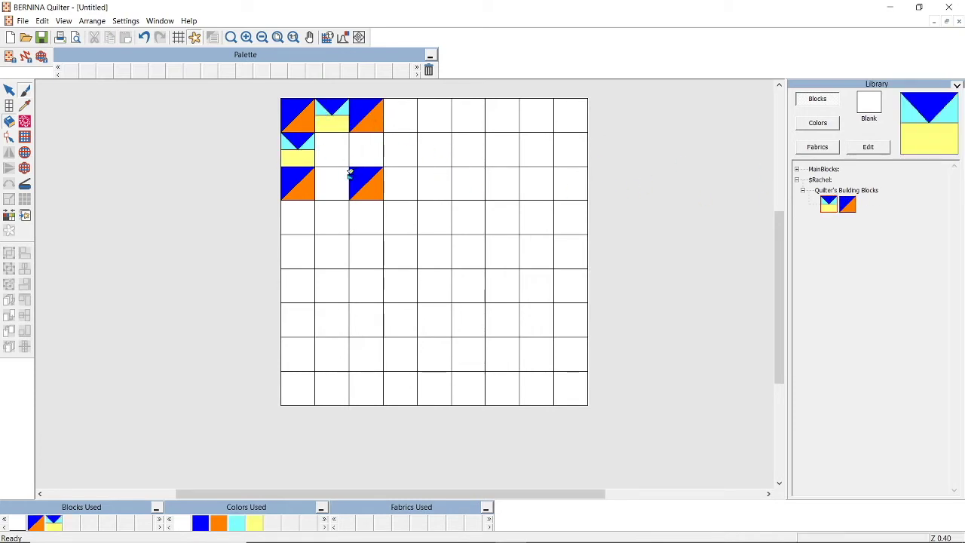
click(341, 177)
click(365, 139)
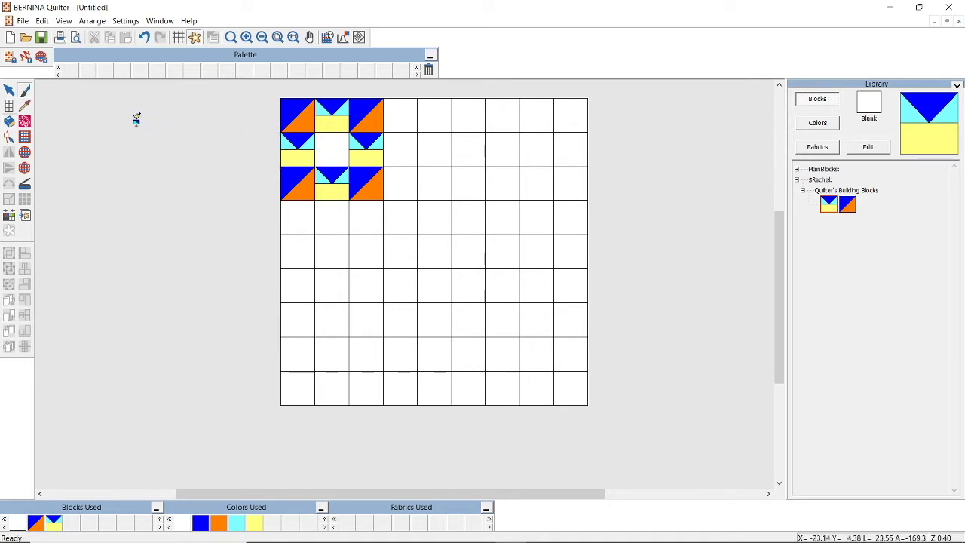
Rotate the left, lower and right Flying Goose blocks so their blue triangles point toward the blank centre cell.
click(291, 155)
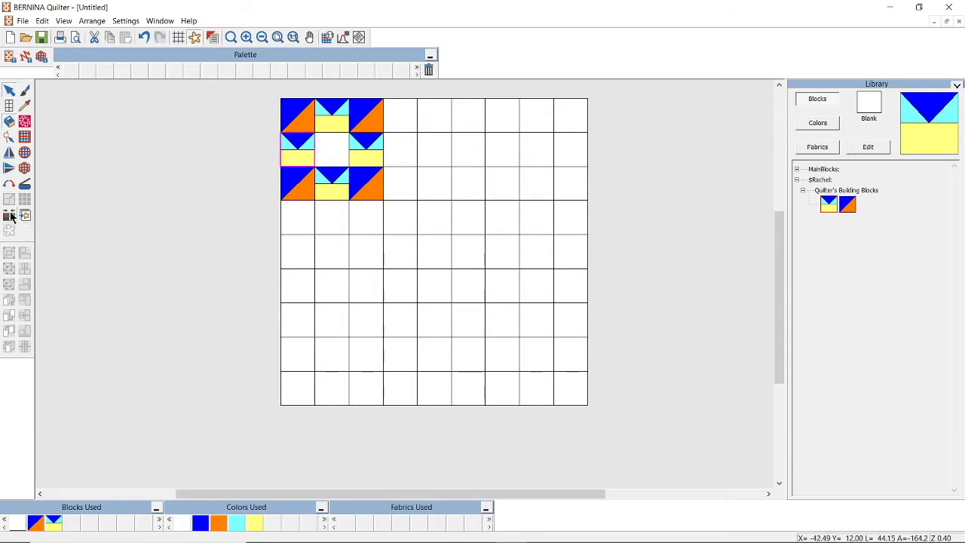
click(11, 185)
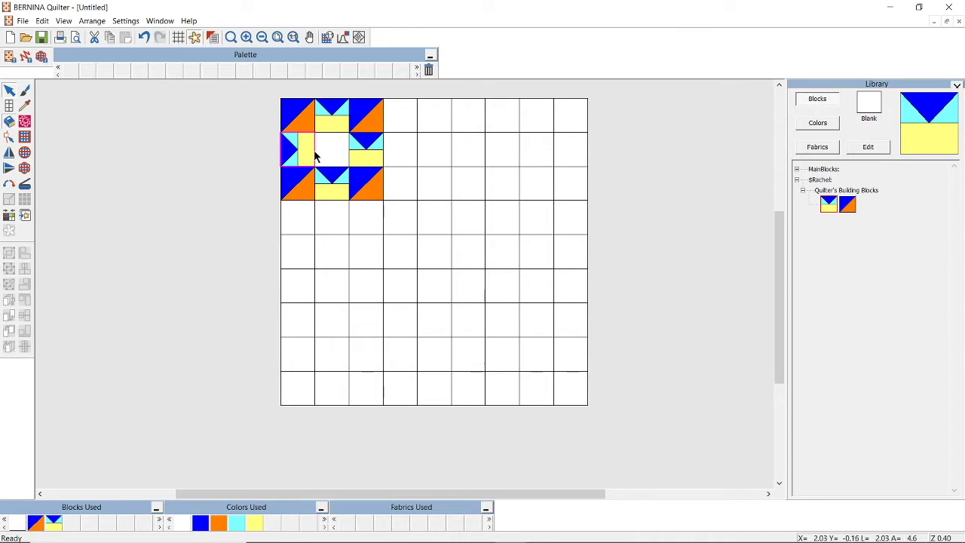
click(331, 178)
click(9, 200)
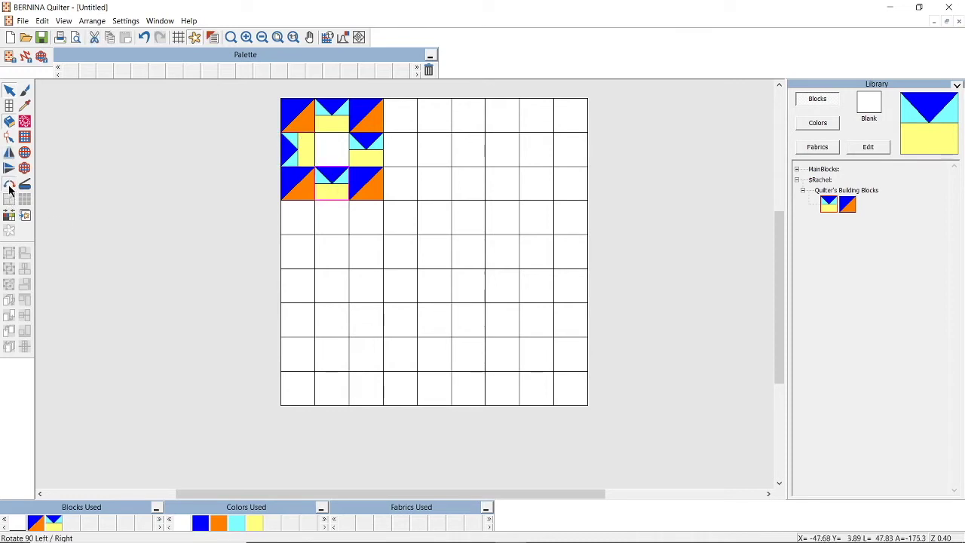
click(369, 141)
click(369, 141)
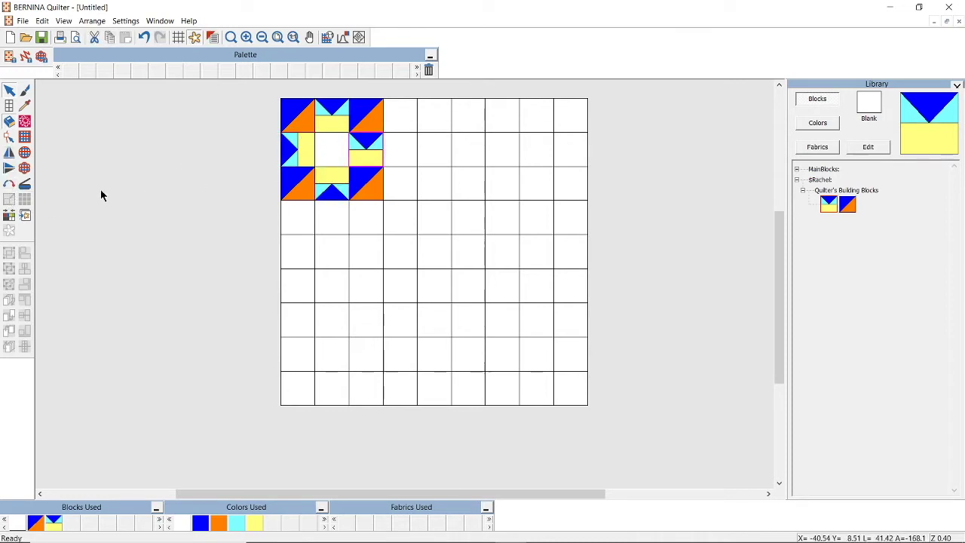
click(9, 185)
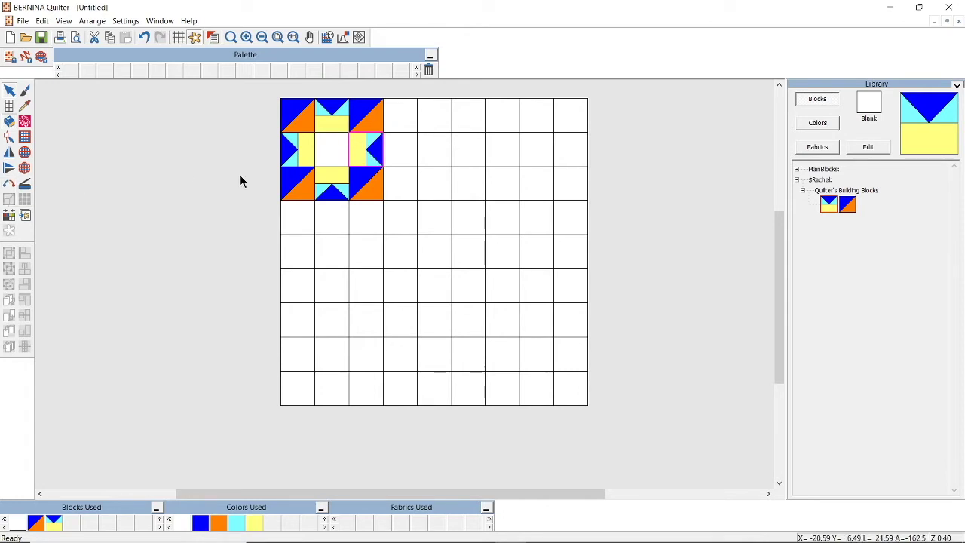
Rotate the lower-left, lower-right and upper-right HST blocks so their blue halves face the unit's outer corners, then deselect.
click(289, 193)
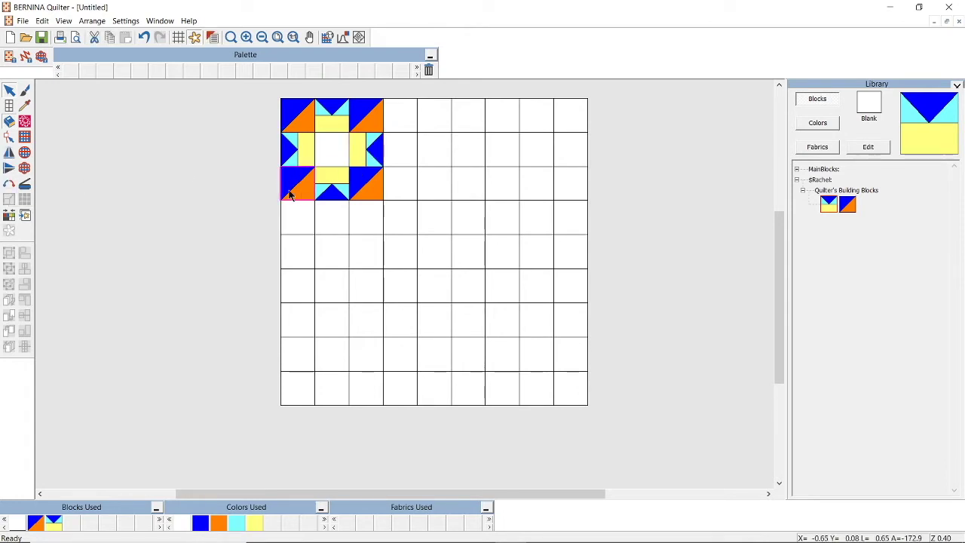
click(10, 186)
click(379, 182)
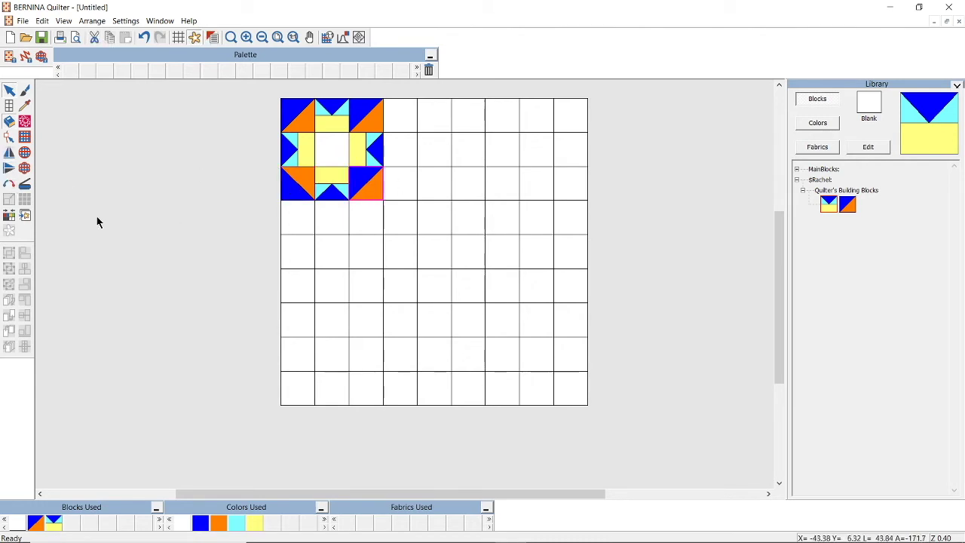
click(10, 186)
click(10, 187)
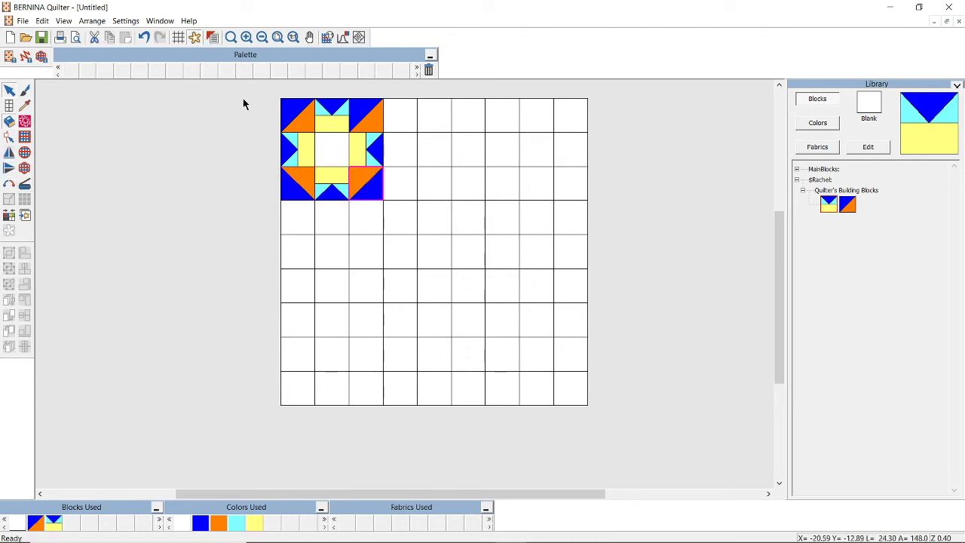
click(380, 116)
click(10, 186)
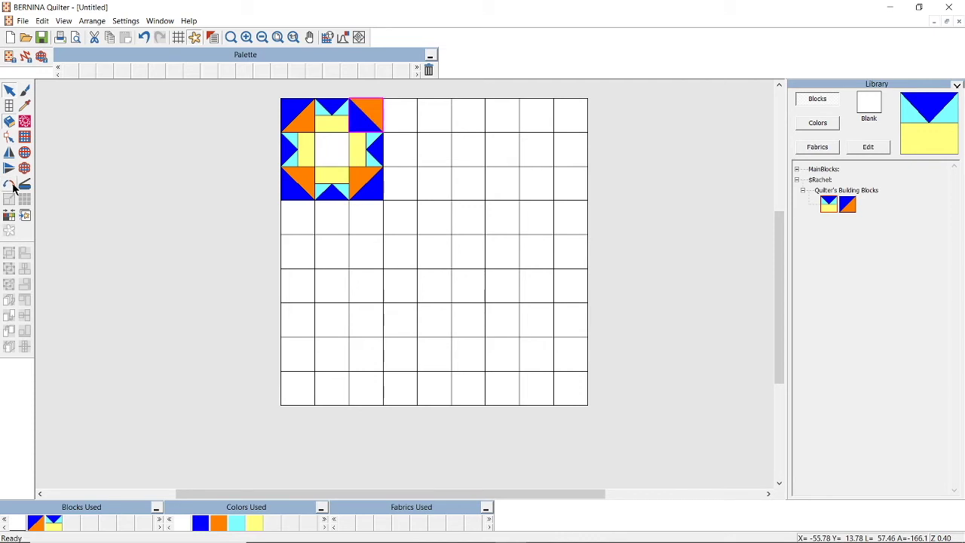
click(10, 186)
click(10, 186)
click(260, 115)
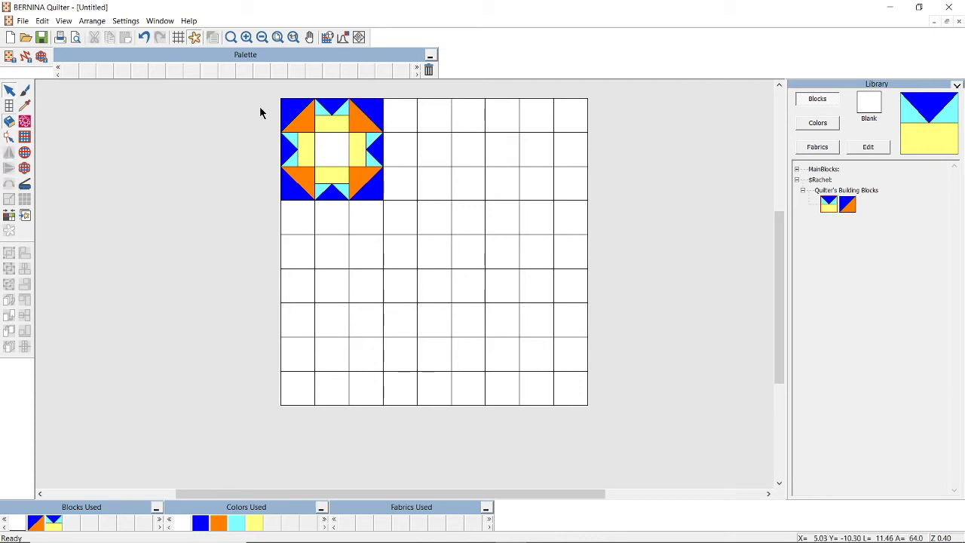
Copy the finished 3 by 3 unit and paste it twice to fill the rest of the quilt's first three rows.
drag(281, 89, 393, 212)
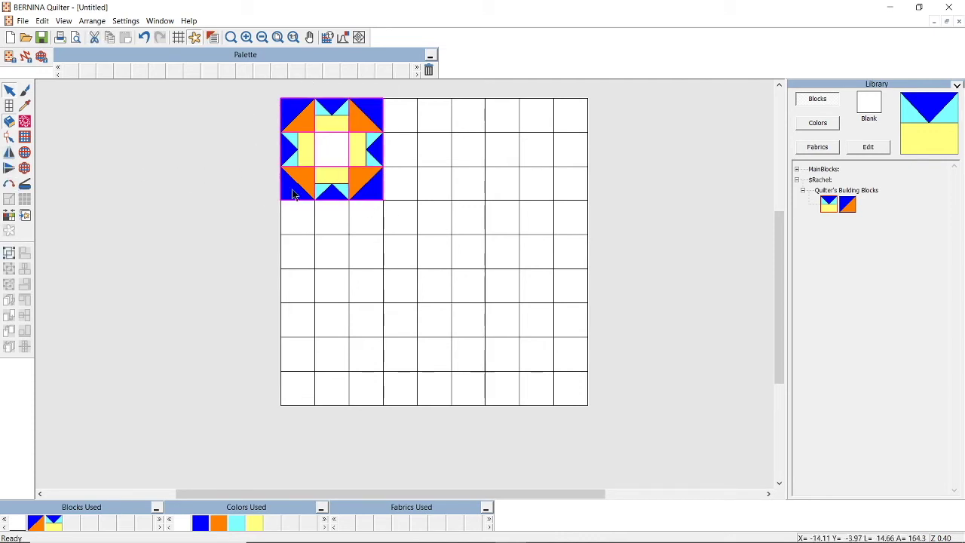
click(42, 21)
click(65, 75)
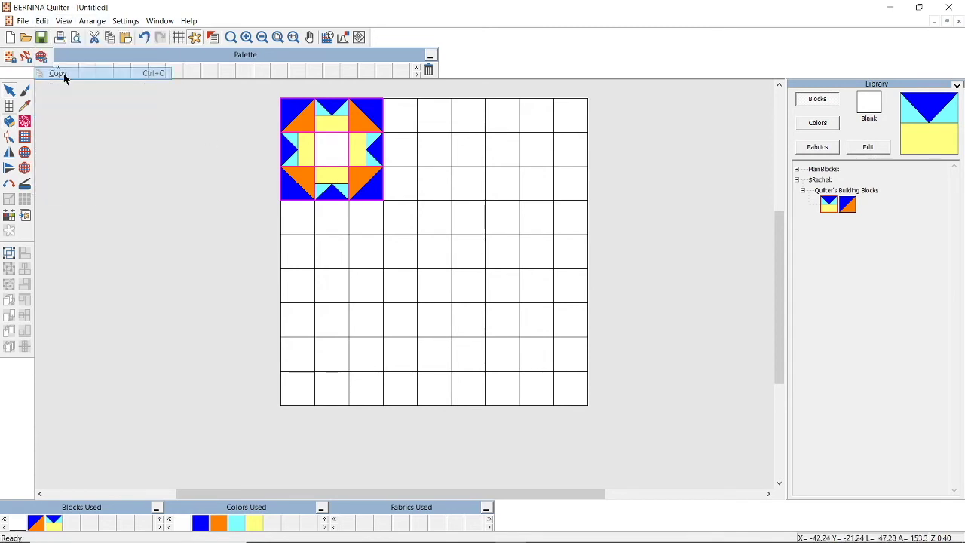
click(392, 111)
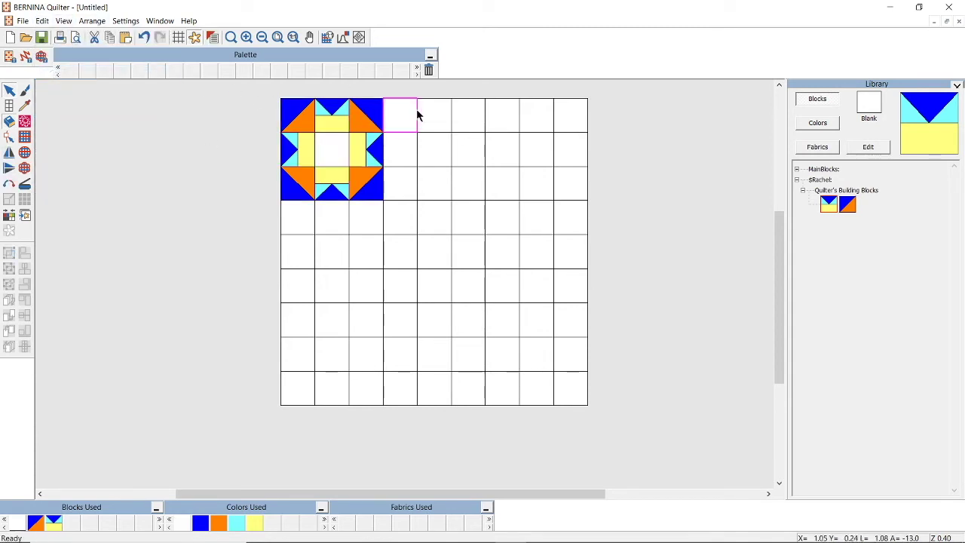
click(42, 20)
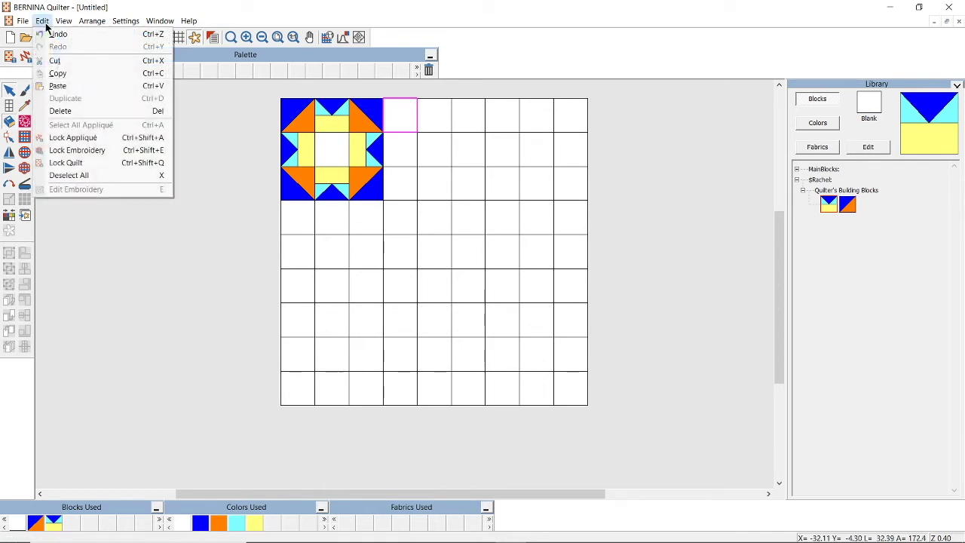
click(64, 87)
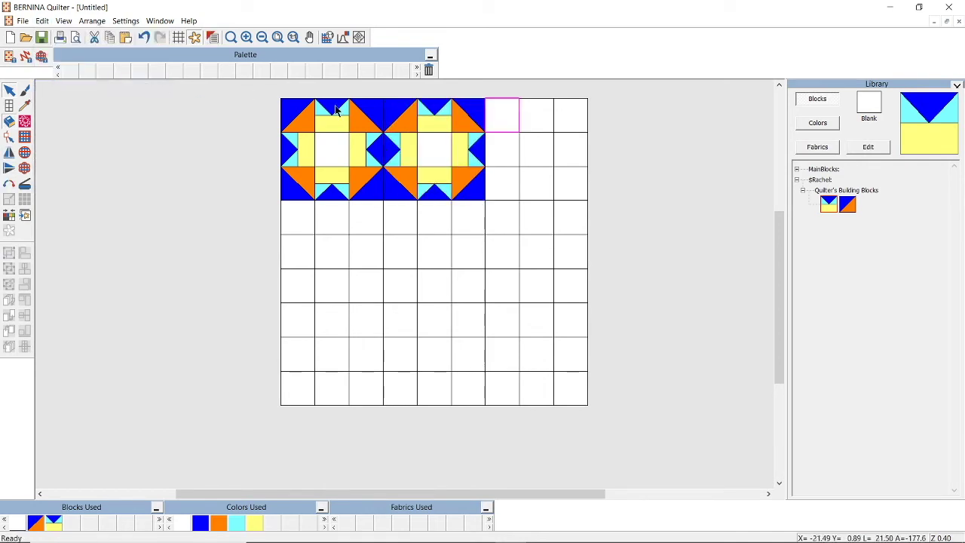
click(43, 20)
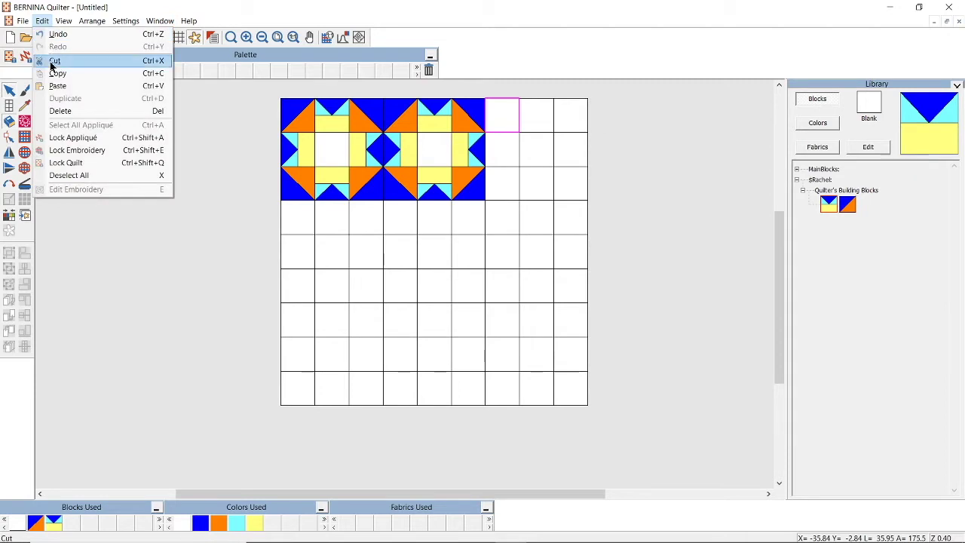
click(60, 86)
Paste the copied unit from the first cell of the fourth row, and select that row's fourth cell as the next paste position.
click(304, 211)
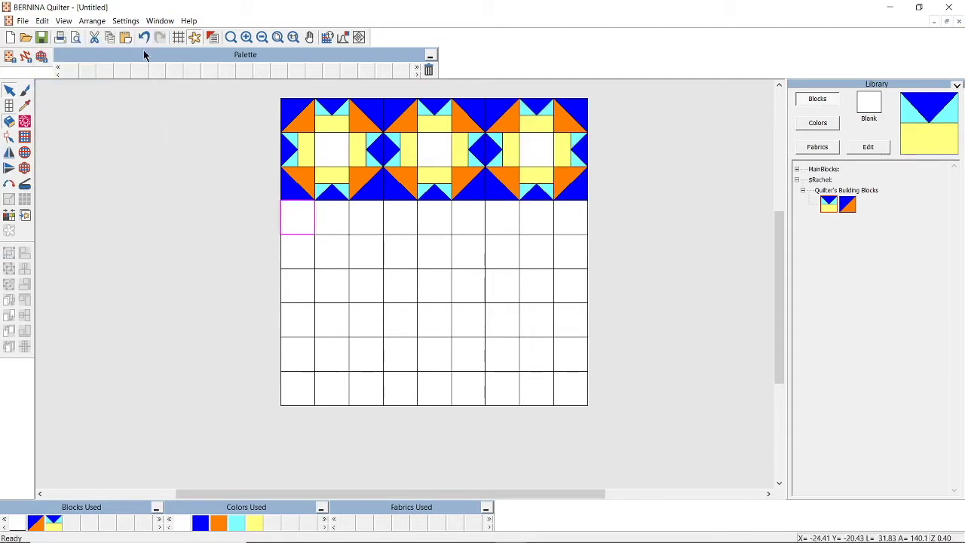
click(126, 38)
key(Escape)
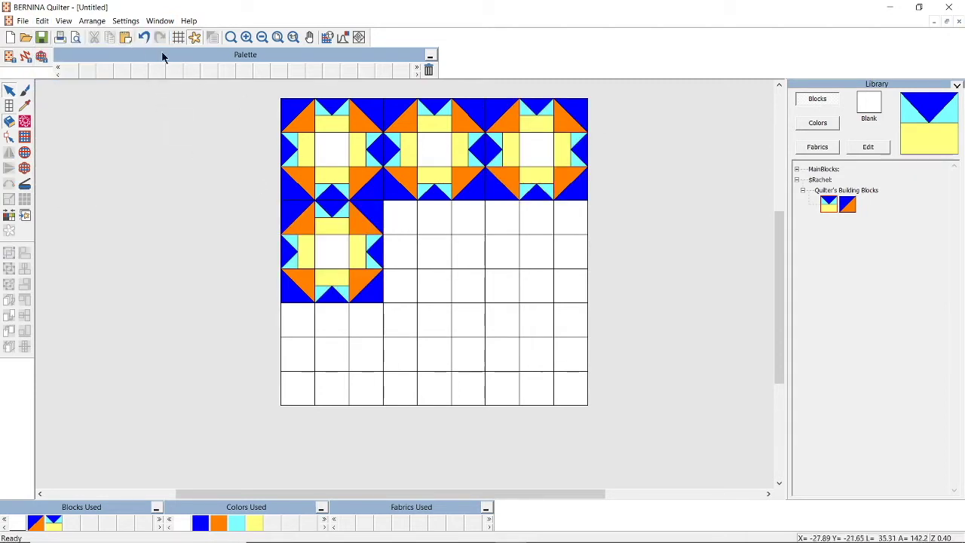
click(405, 226)
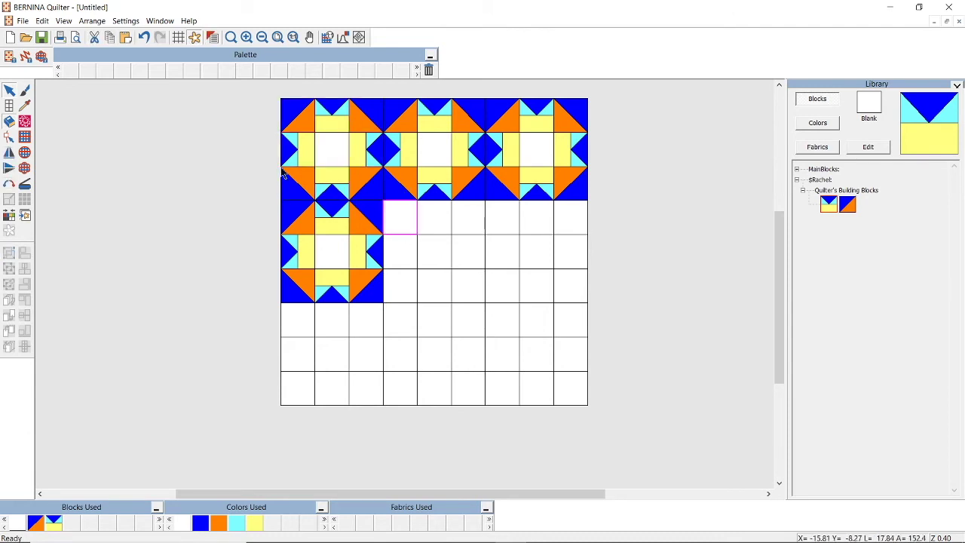